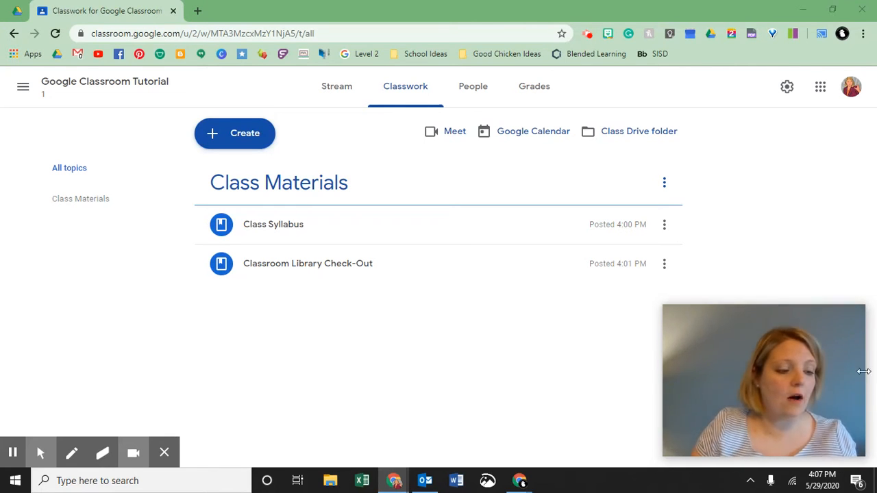
- Create a topic named Unit 1 and move the Class Materials topic above it
click(233, 134)
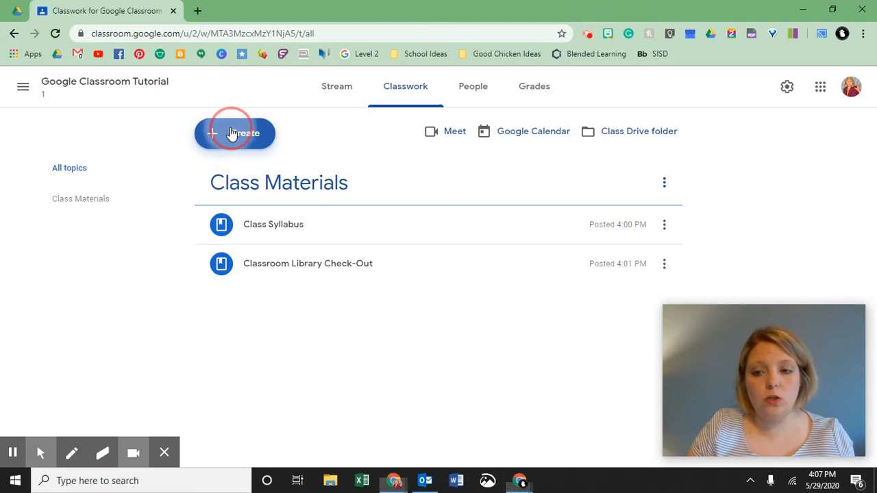
click(242, 283)
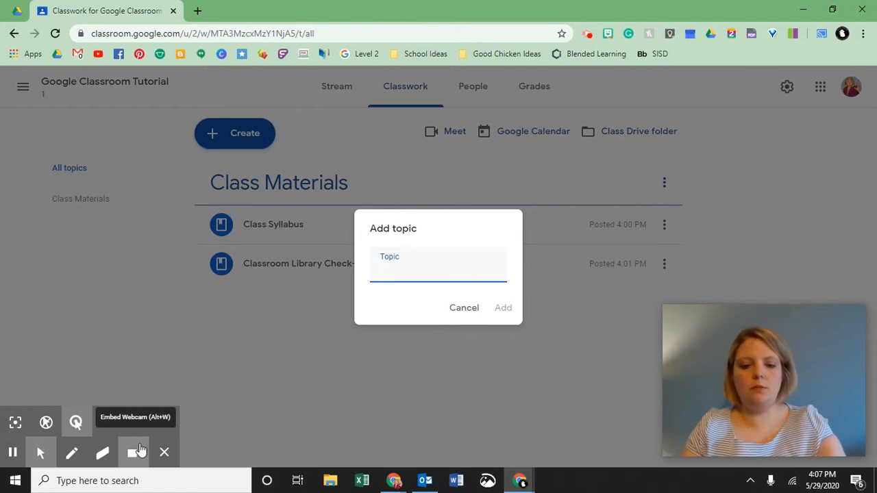
text(Unit 1)
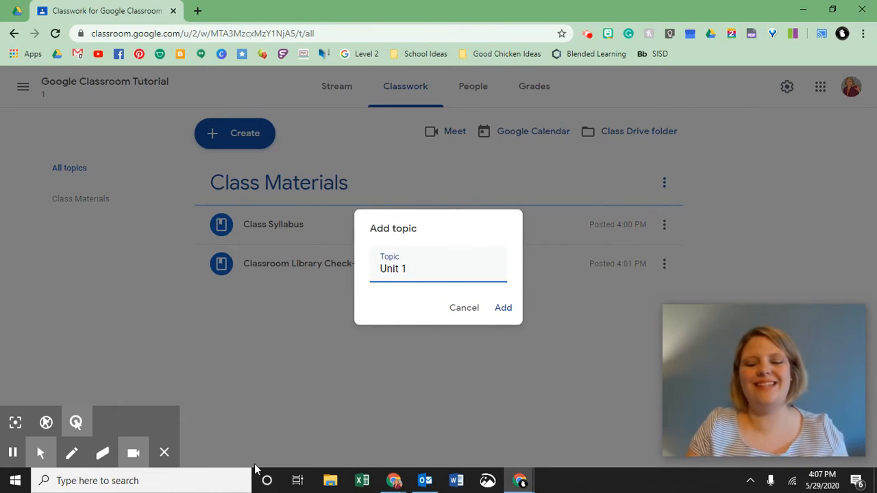
click(509, 310)
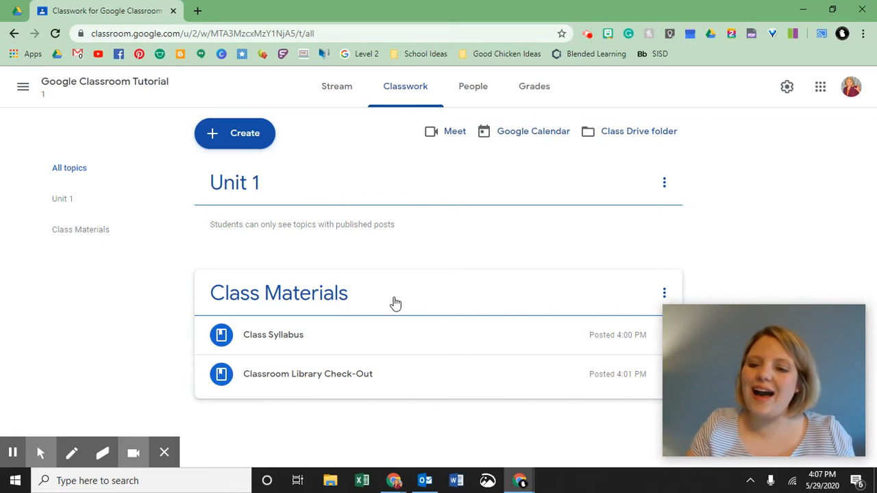
drag(395, 304, 390, 152)
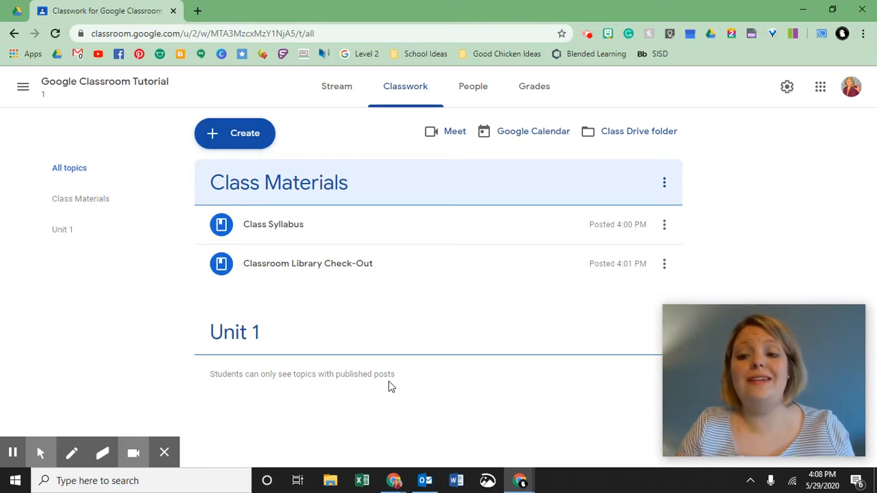
- Start a new assignment and attach the Assignment 1 document from Google Drive
click(239, 134)
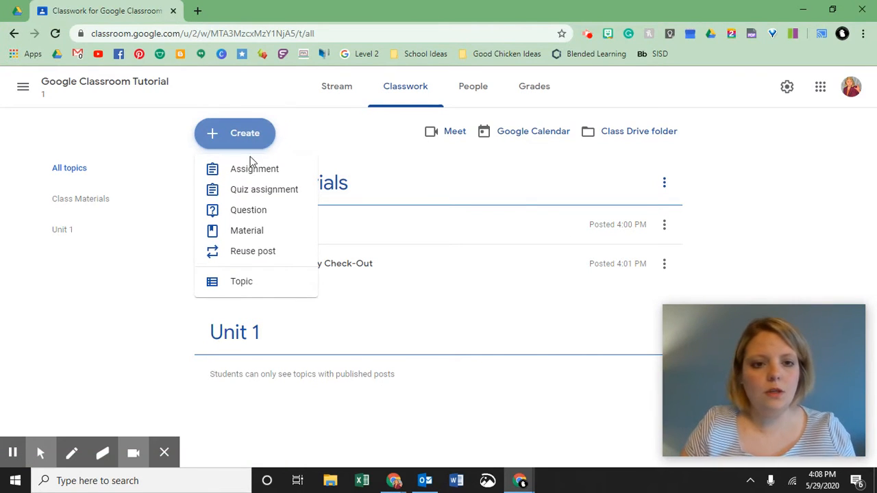
click(251, 168)
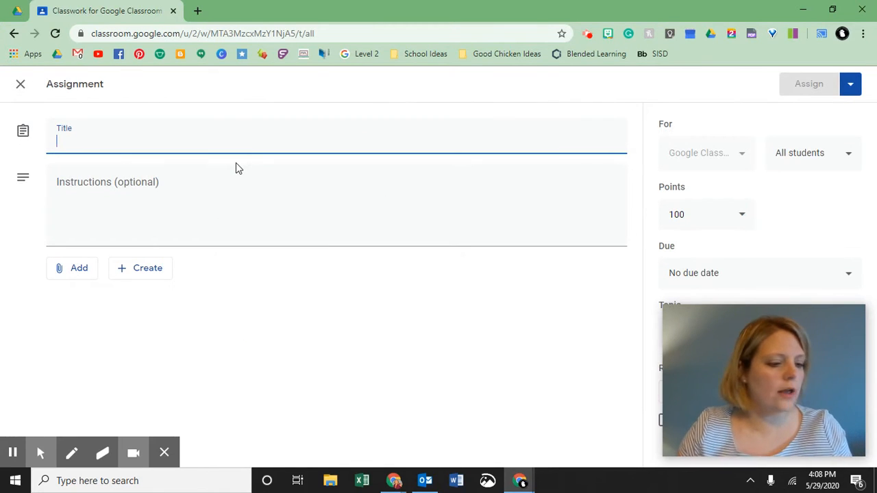
click(54, 277)
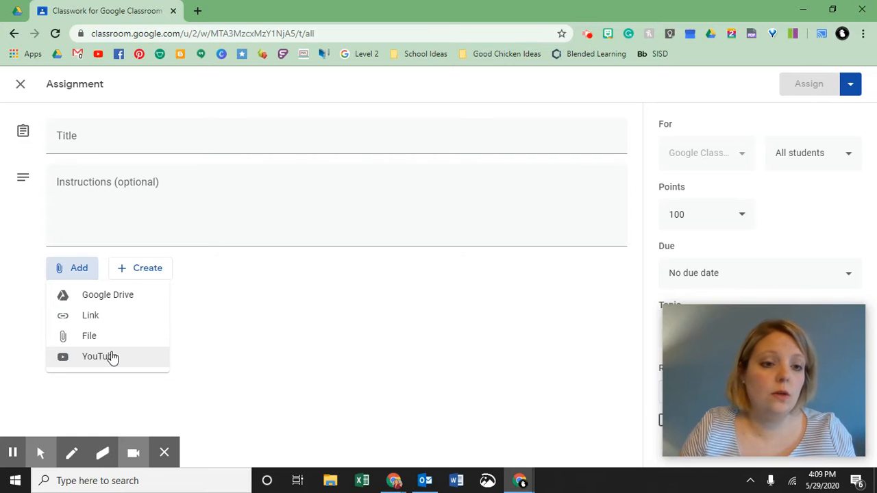
click(140, 302)
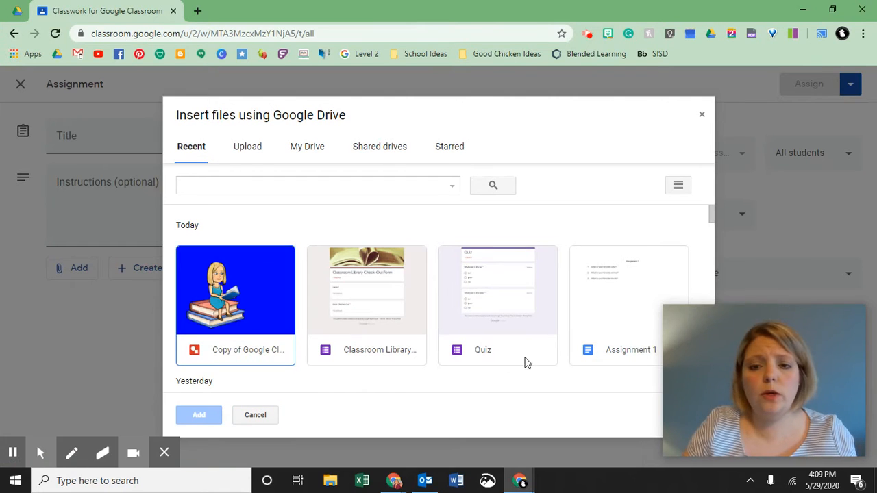
click(613, 312)
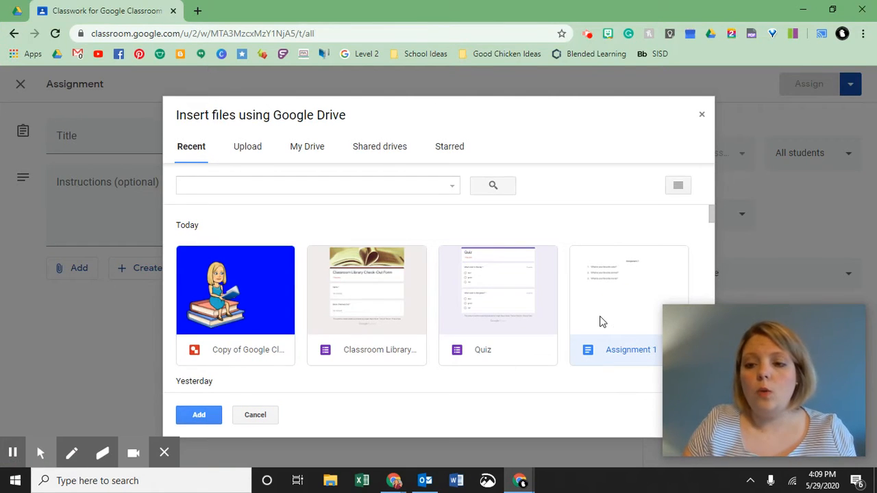
double_click(601, 320)
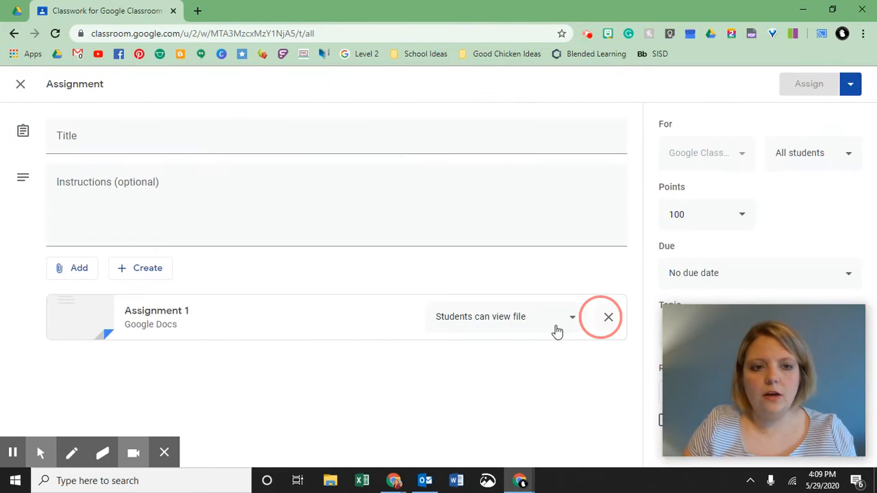
- Title the assignment "Assignment 1"
click(113, 141)
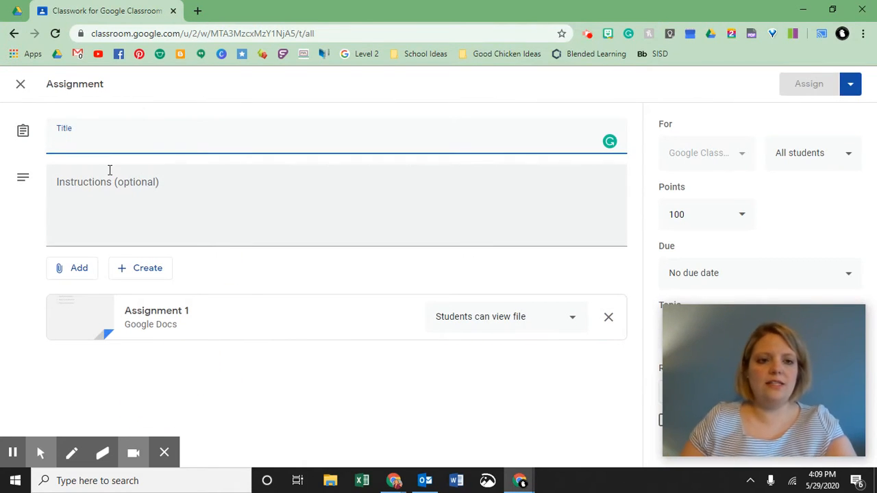
text(Assignme)
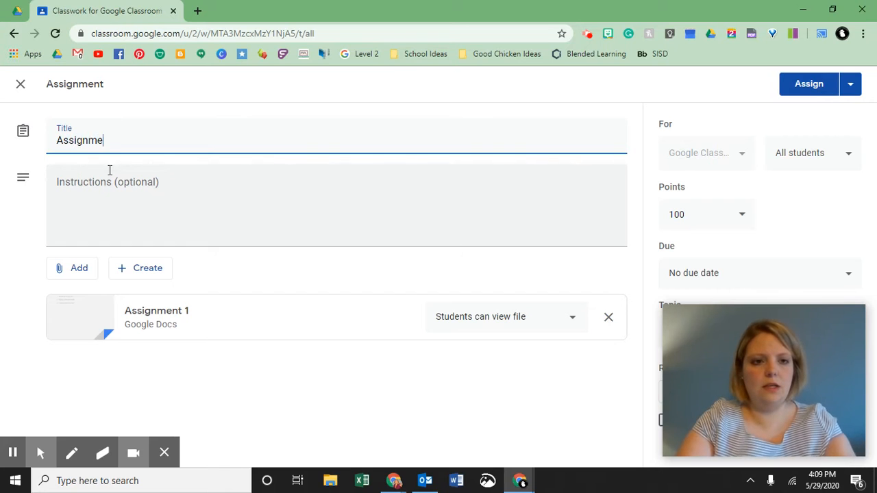
text(nt 1)
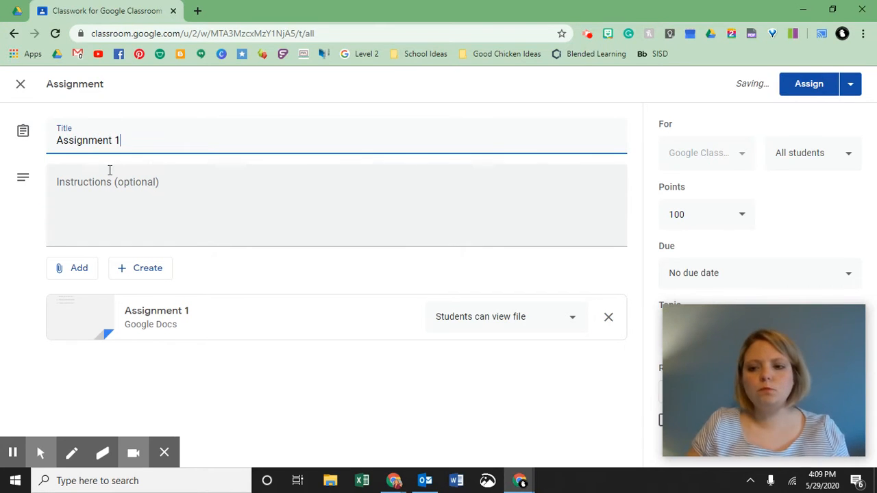
- Enter the assignment instructions "Please answer in complete sentencs."
click(285, 225)
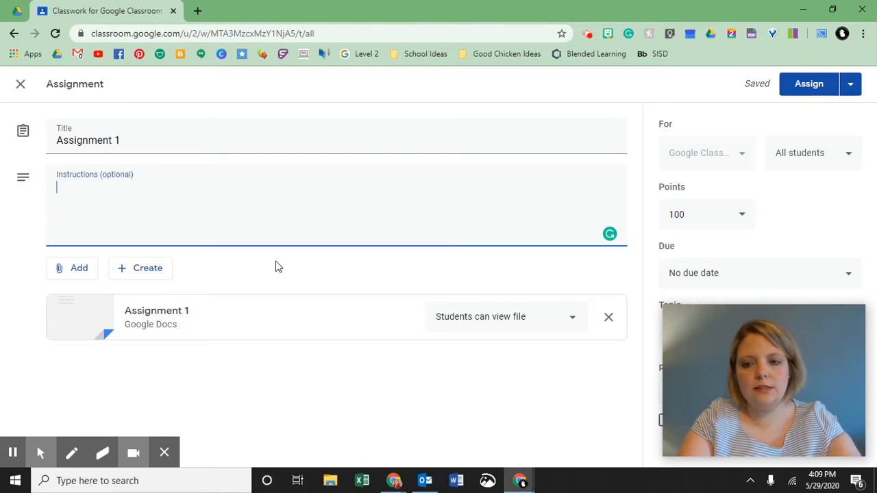
text(Please ans)
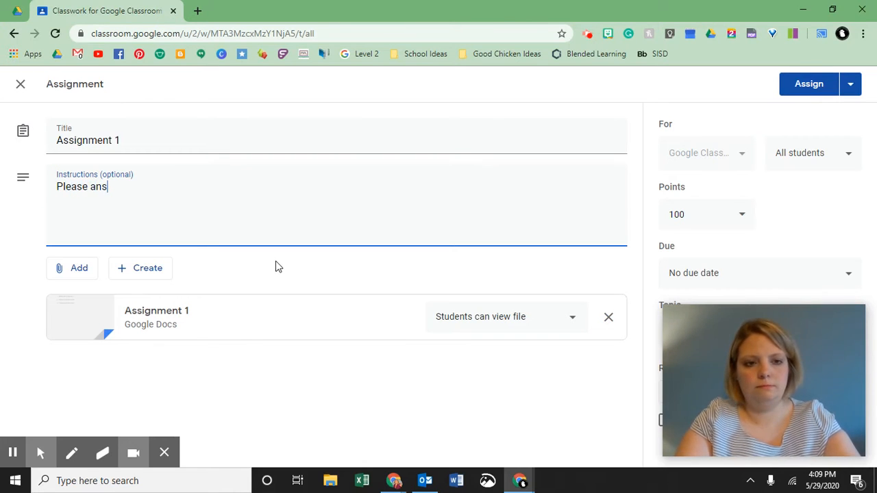
text(wer in complete s)
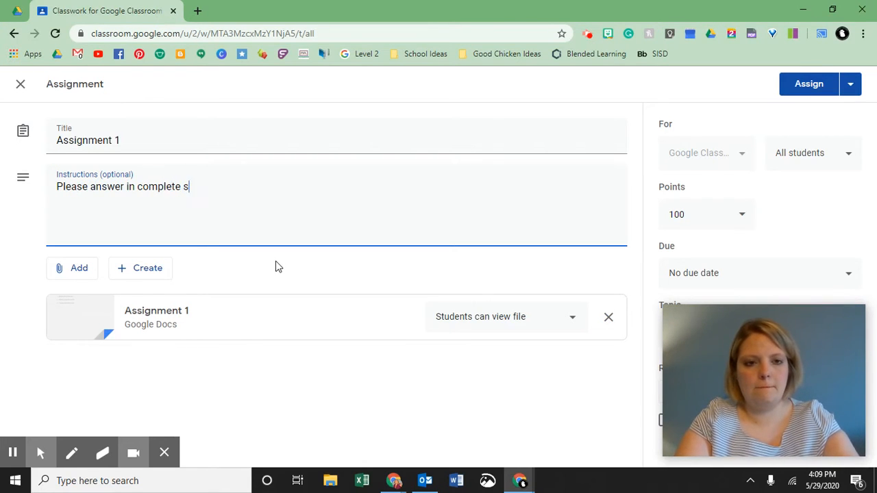
text(etneces.)
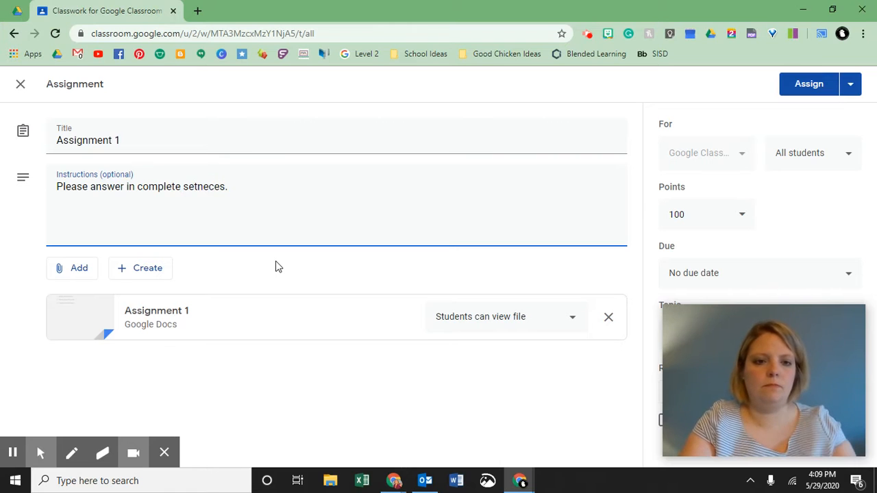
key(BackSpace)
key(BackSpace)
key(BackSpace)
key(BackSpace)
key(BackSpace)
key(BackSpace)
key(BackSpace)
text(ntenc)
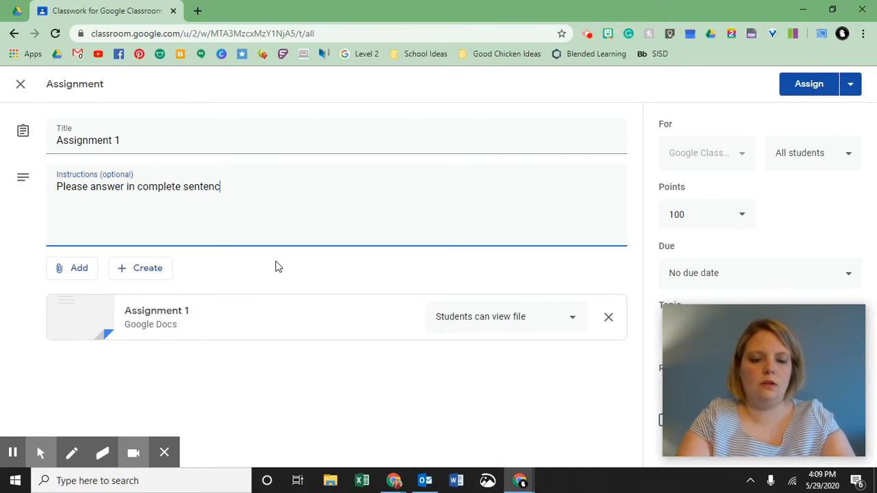
text(s.)
- Set the attached Assignment 1 document to make a copy for each student
mouse_move(76, 422)
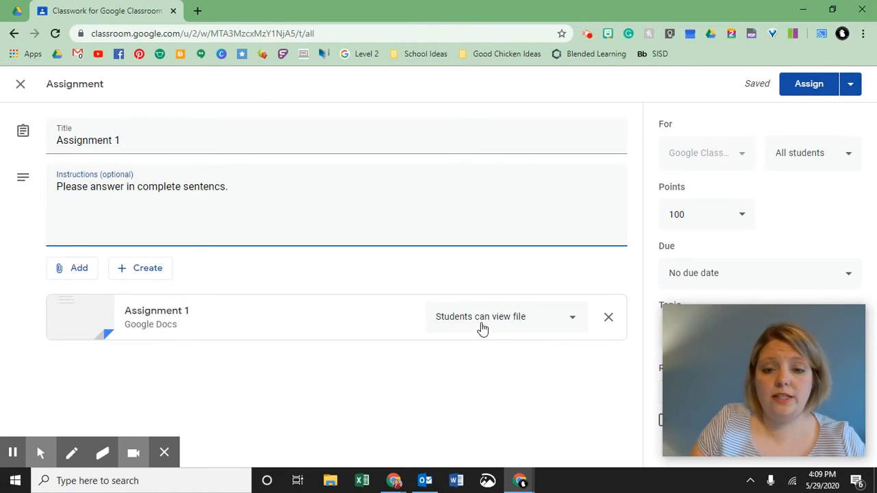
click(543, 324)
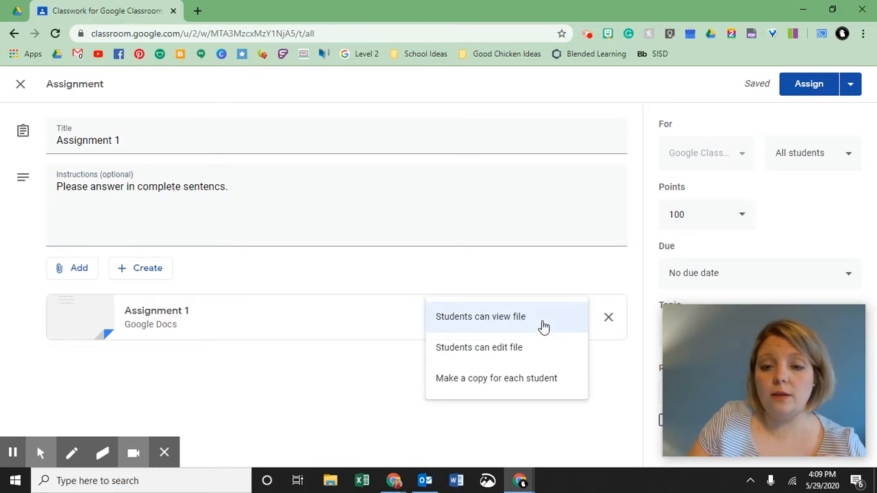
click(490, 386)
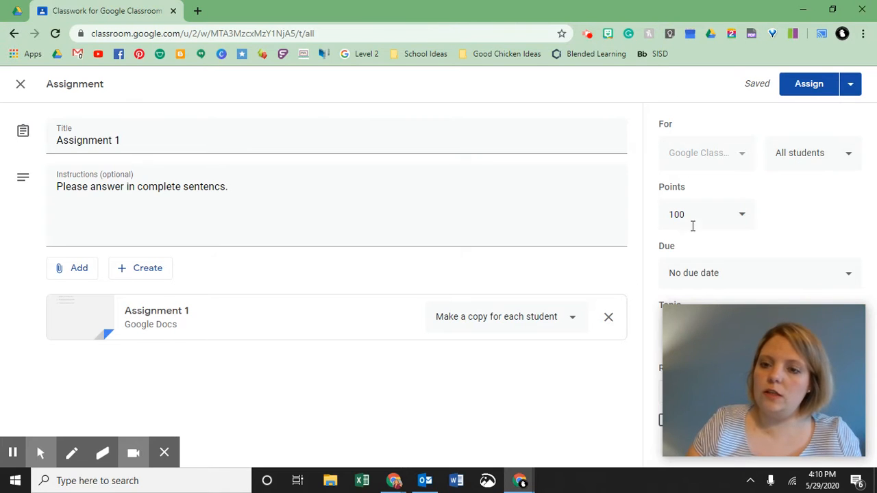
click(744, 223)
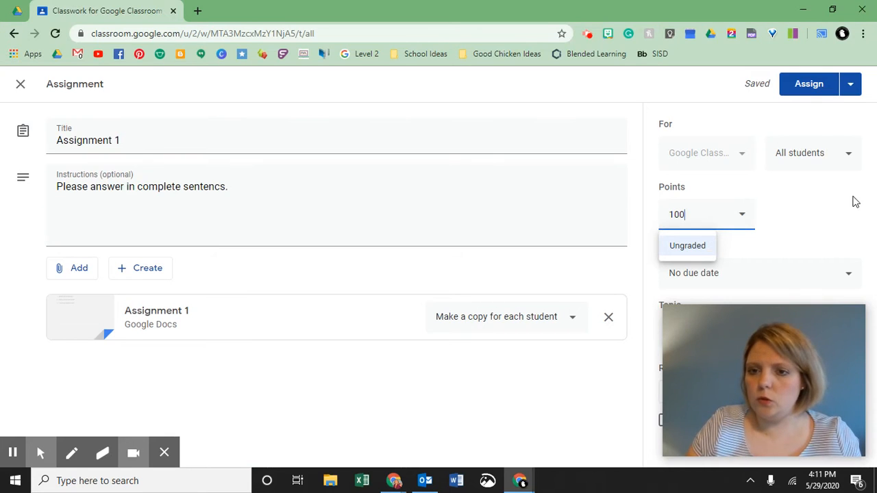
click(853, 200)
click(729, 277)
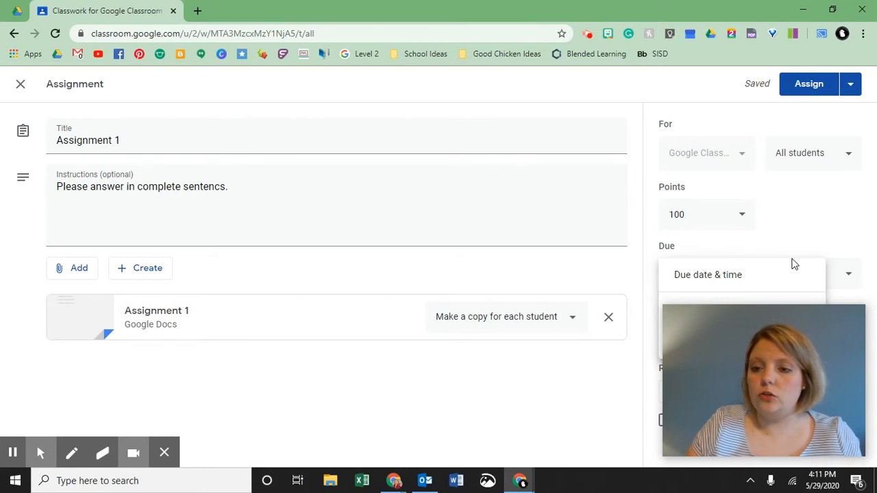
click(815, 216)
drag(826, 324, 149, 344)
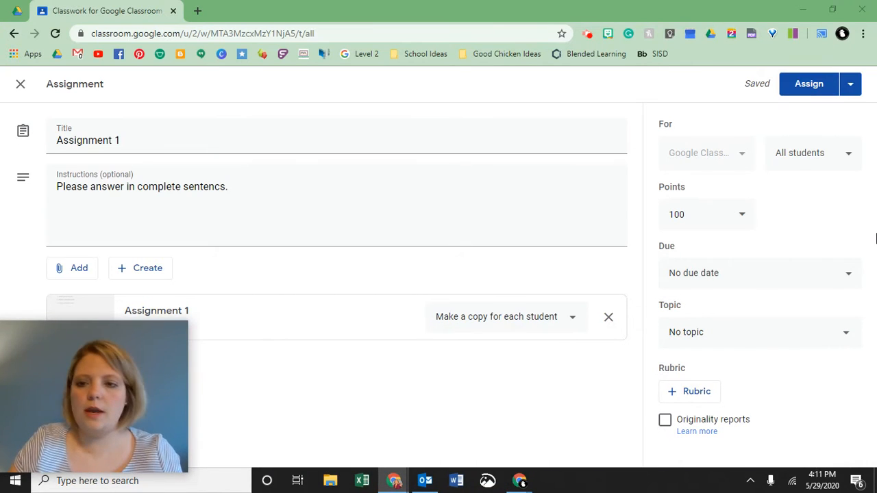
- Set the assignment's due date to Jun 2, 2020 and file it under the Unit 1 topic
click(822, 272)
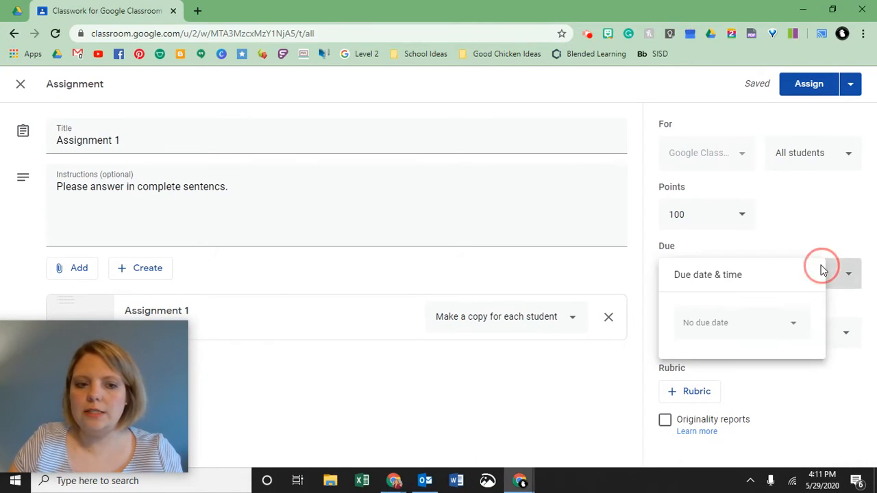
click(732, 328)
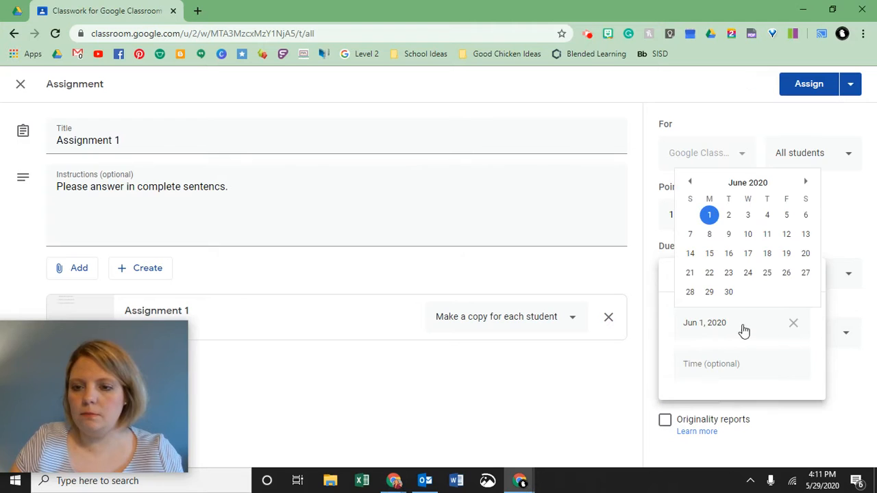
click(729, 217)
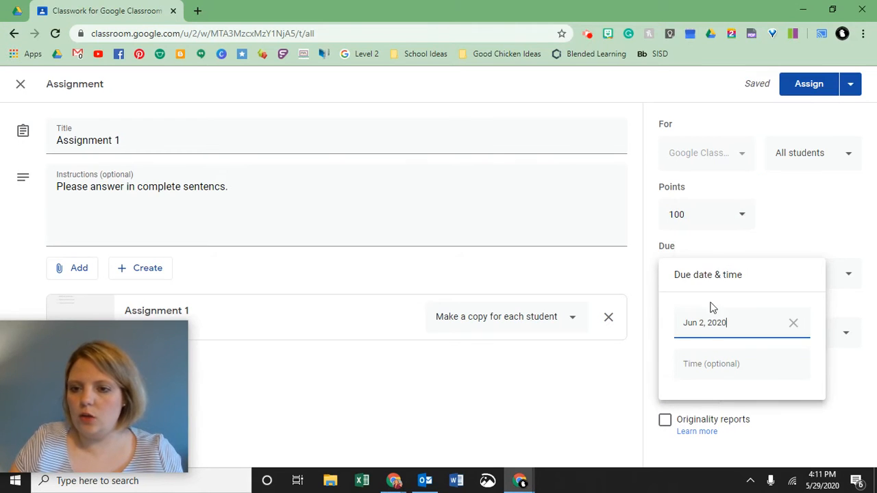
click(799, 230)
click(726, 346)
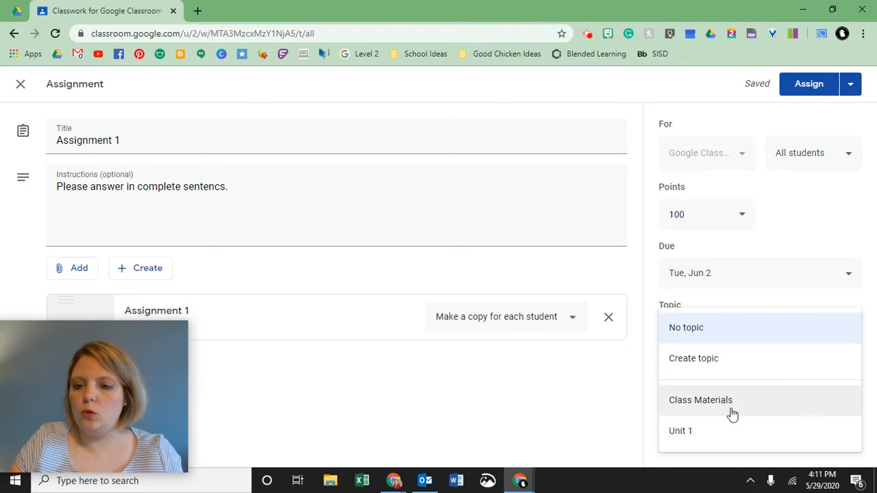
click(700, 445)
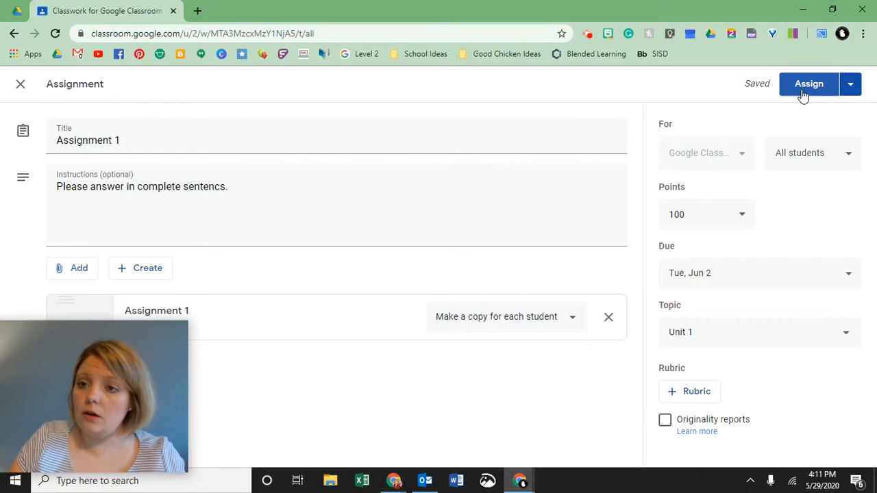
- Schedule Assignment 1 to post on Jun 1, 2020 at 7:30 AM
click(855, 93)
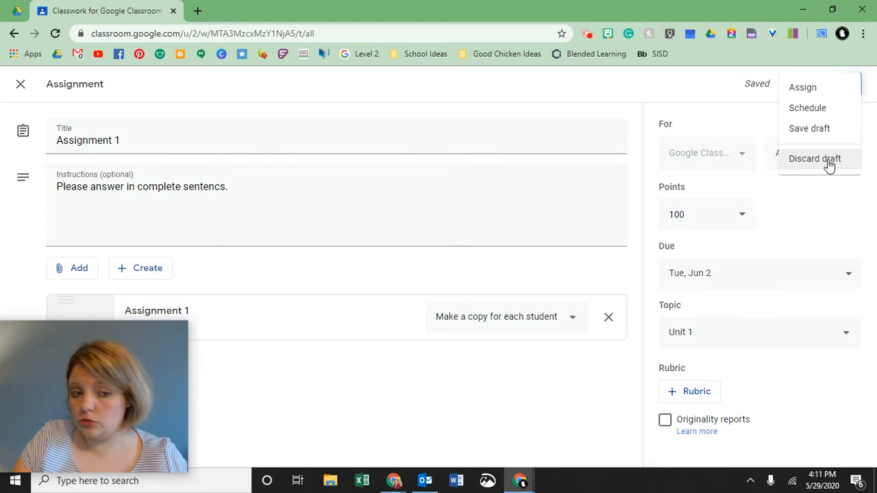
click(816, 111)
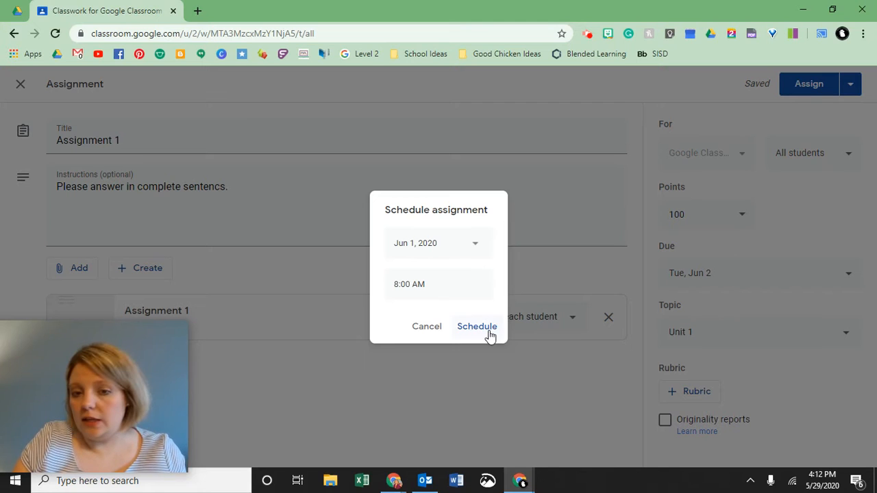
click(476, 247)
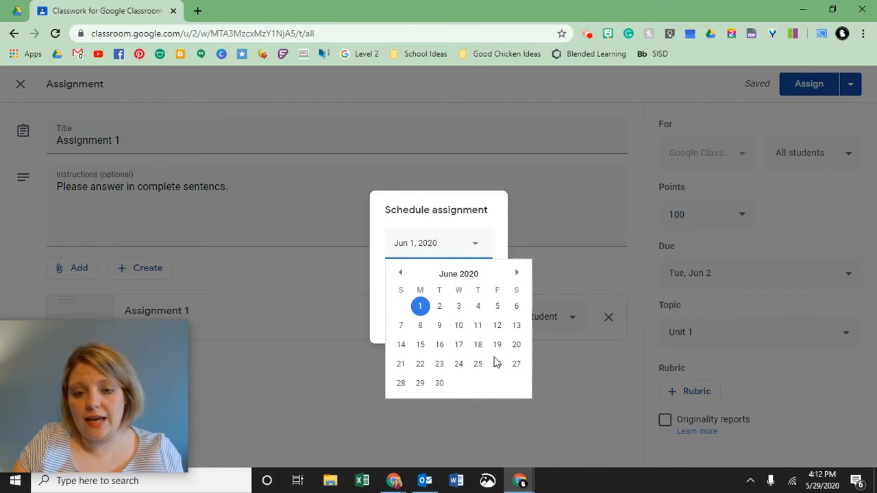
click(450, 222)
click(417, 284)
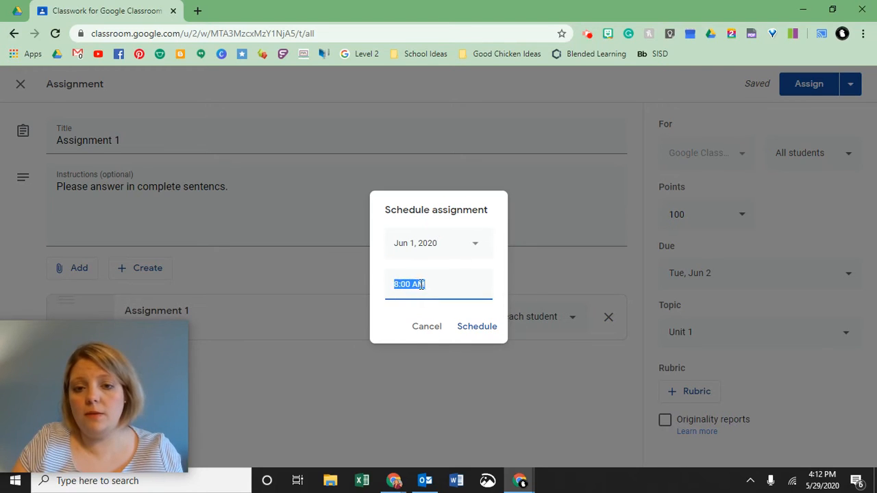
click(392, 283)
click(391, 283)
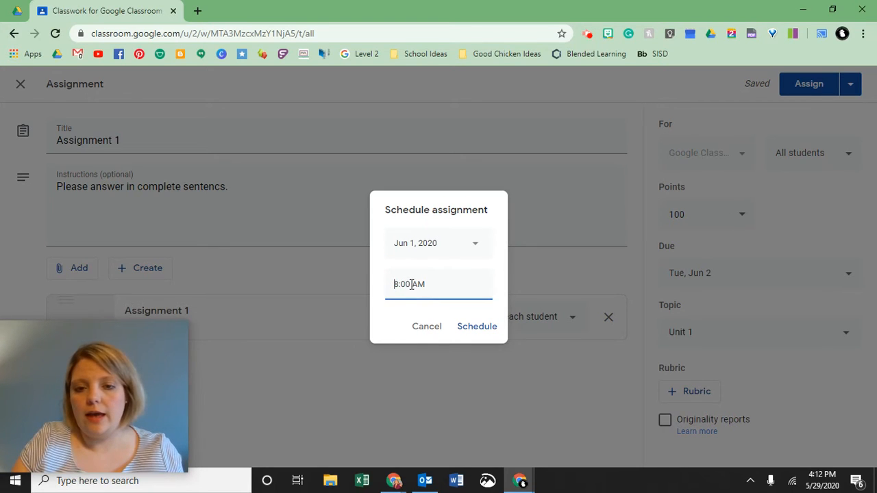
drag(411, 284, 395, 284)
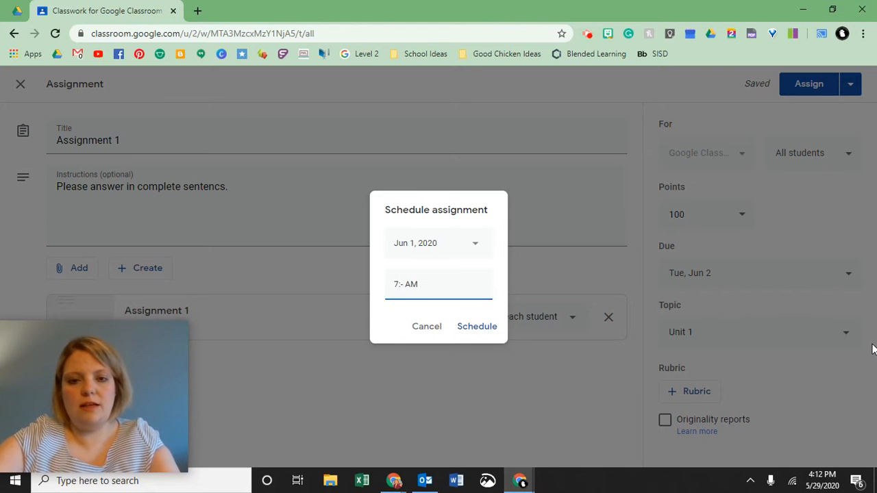
click(473, 330)
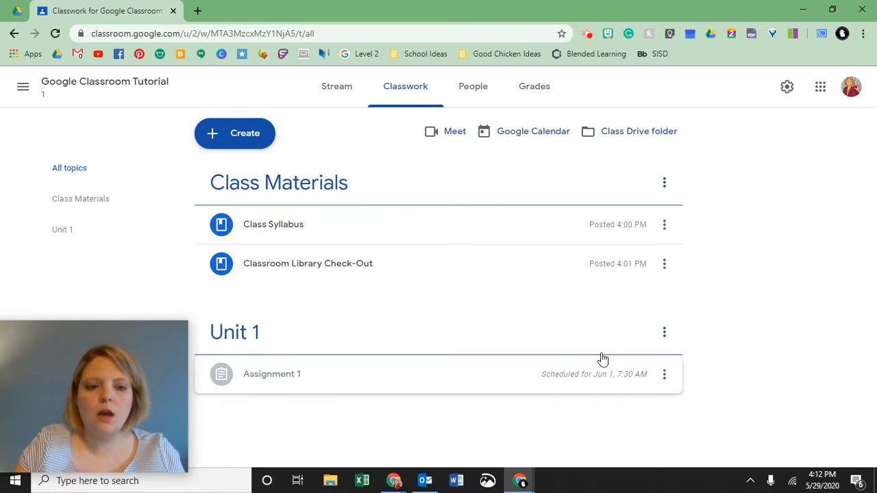
- Create a quiz assignment and replace its Blank Quiz attachment with the existing Quiz form from Google Drive
click(246, 133)
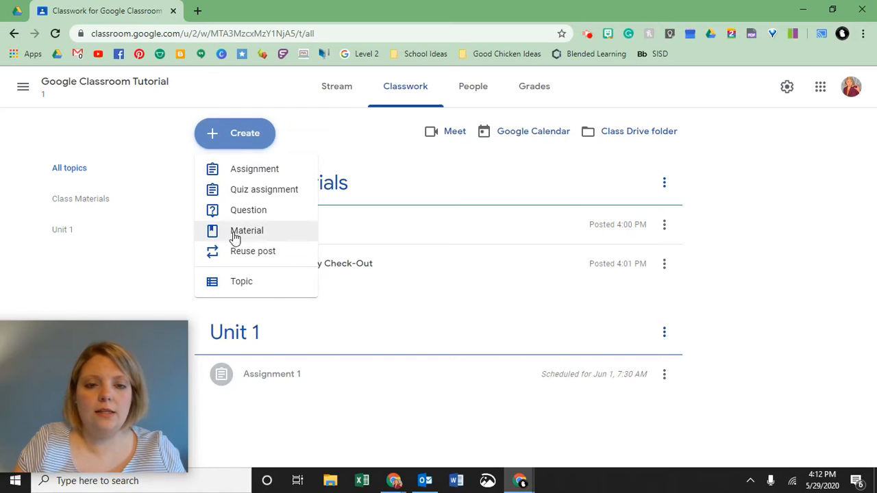
click(256, 197)
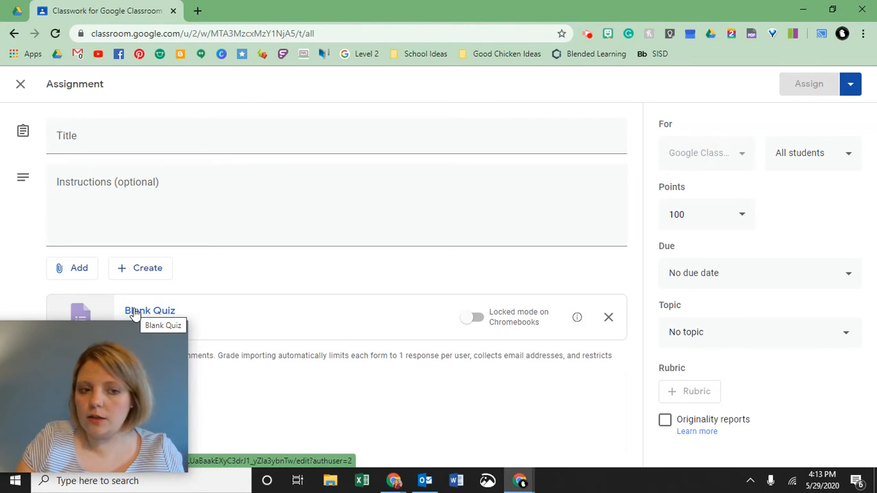
click(608, 317)
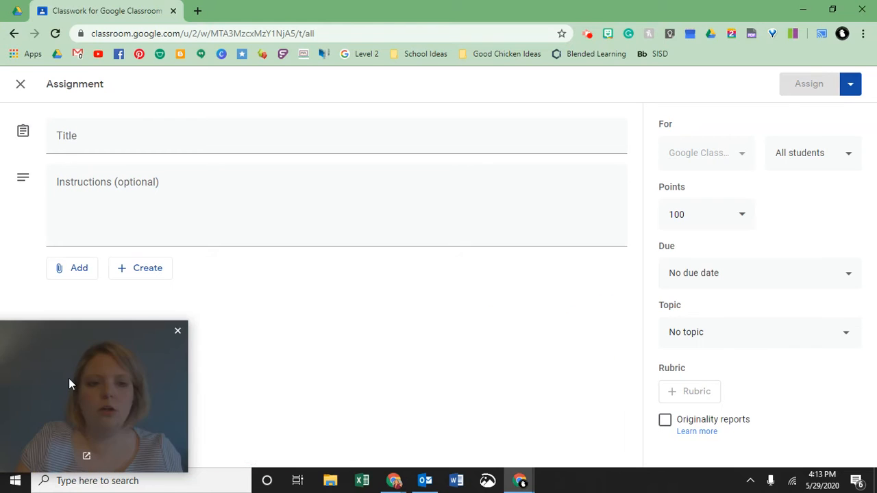
click(75, 274)
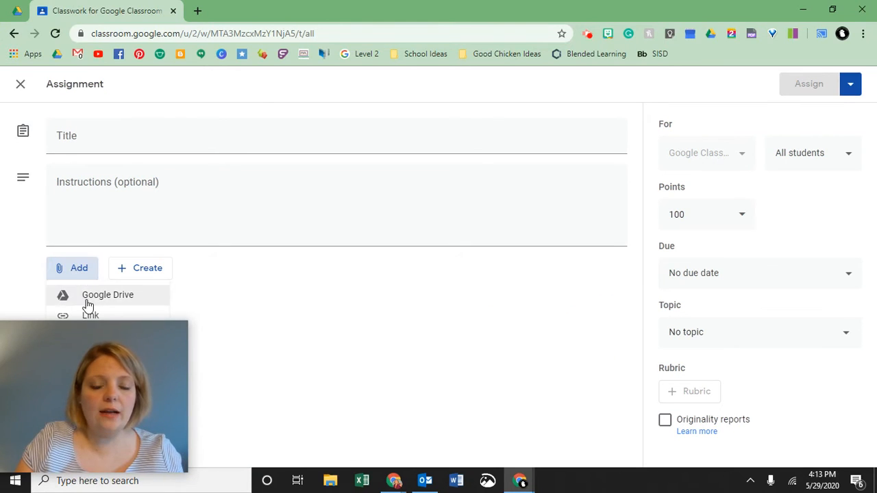
click(86, 307)
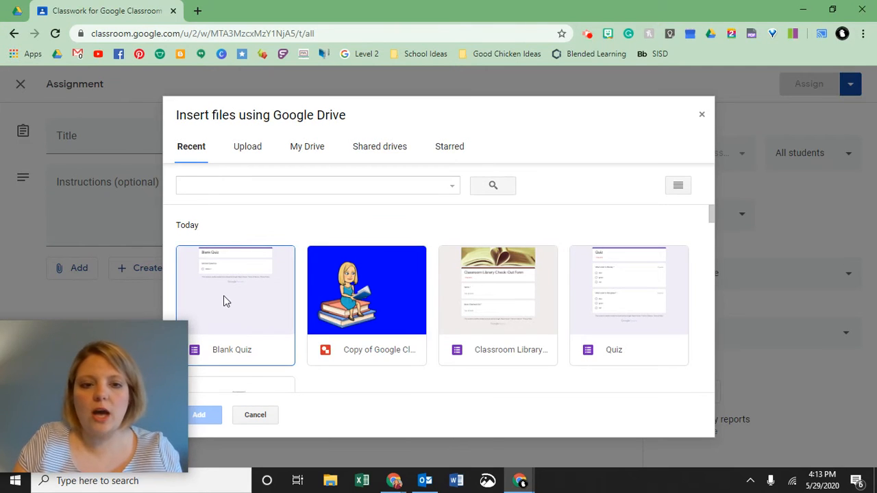
click(208, 280)
double_click(614, 312)
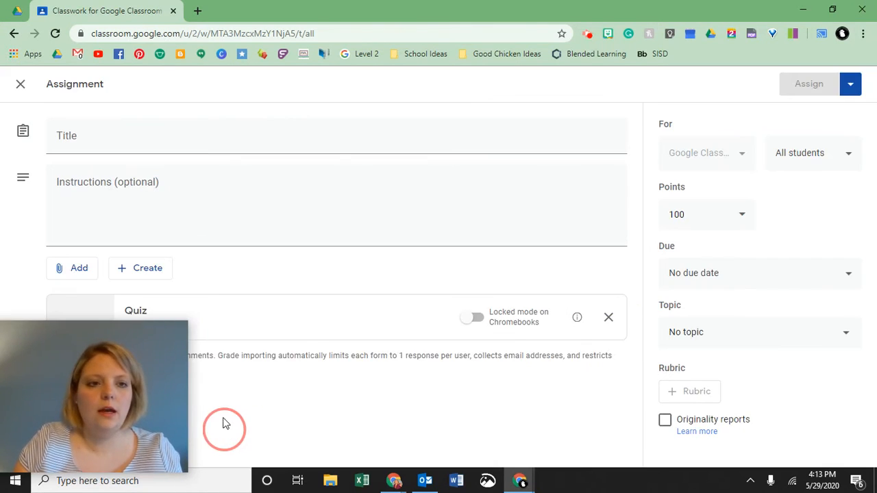
- Title the quiz assignment "Color Quiz" and enter the instructions "Please complete the attached quiz."
click(110, 136)
text(C)
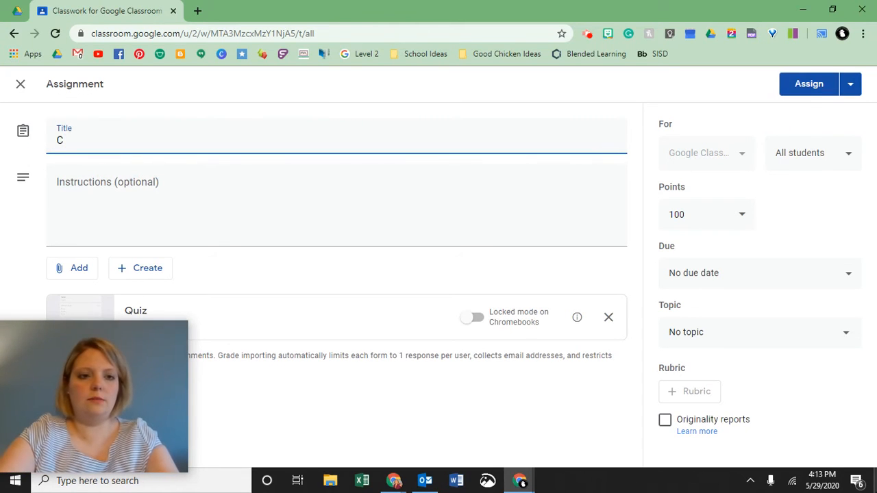
text(olor Quiz)
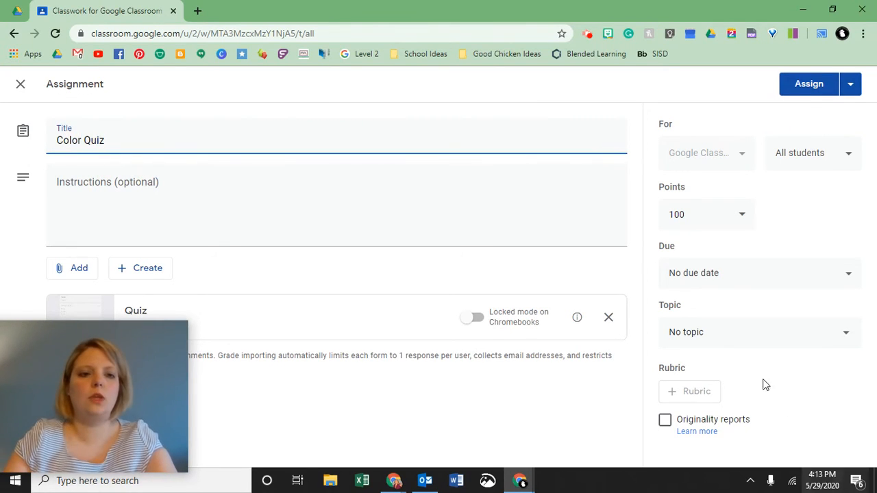
click(174, 213)
text(Ple)
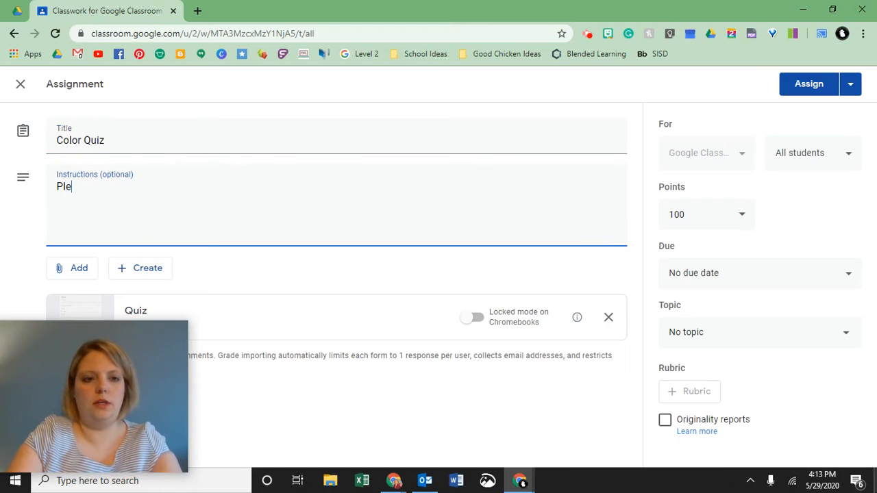
text(ase complete the attached quiz.)
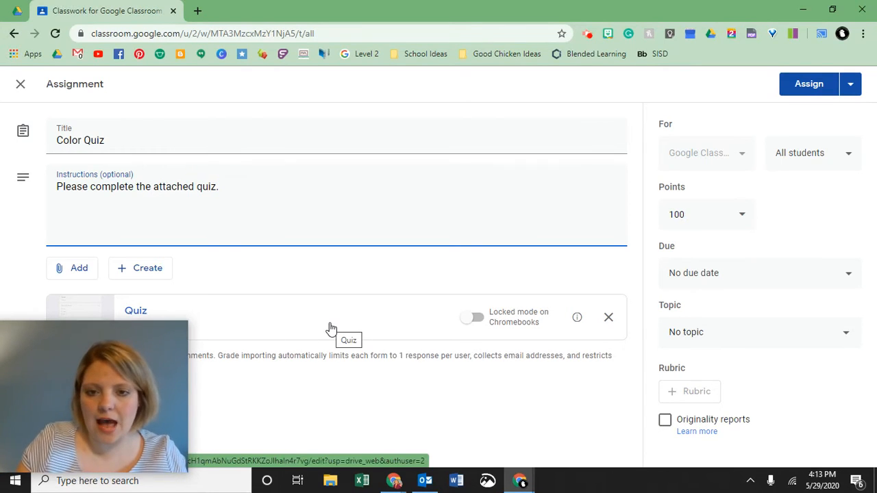
- Turn on locked mode on Chromebooks for the attached quiz, and switch grade importing off and back on
click(473, 318)
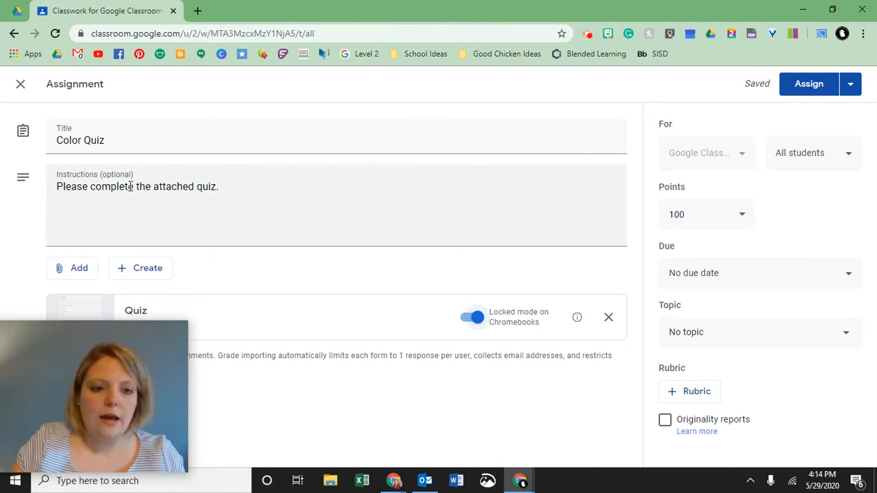
mouse_move(55, 353)
drag(56, 353, 314, 355)
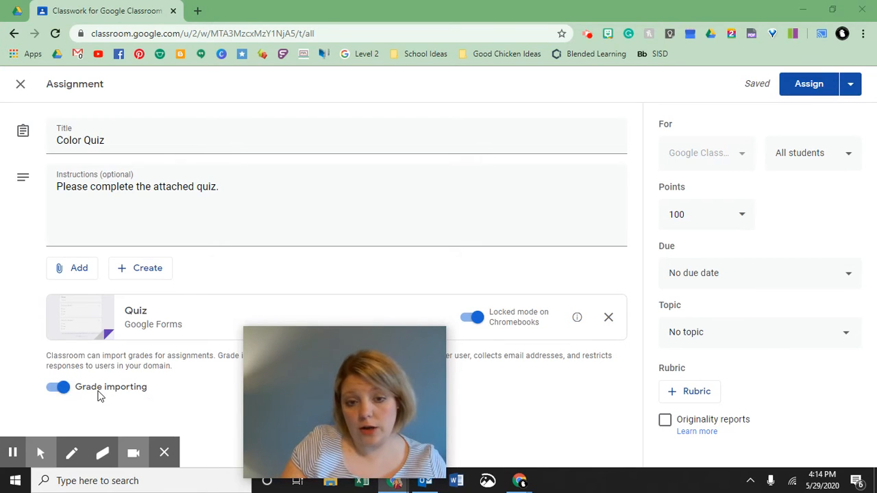
click(65, 389)
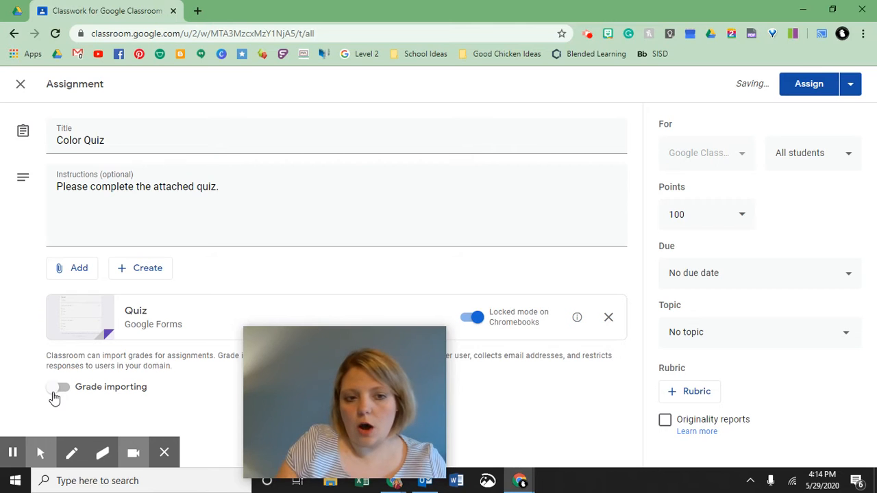
click(59, 389)
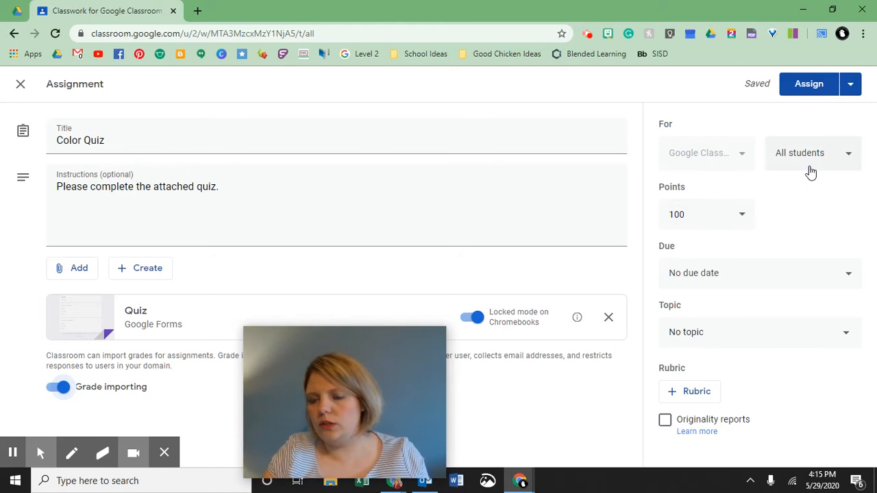
- Set the Color Quiz due date to Jun 1, 2020, file it under the Unit 1 topic and assign it
click(712, 274)
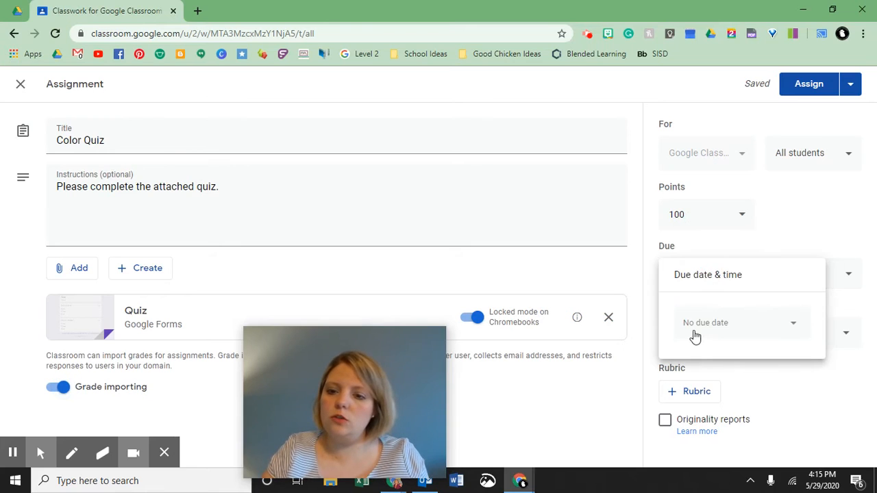
click(695, 336)
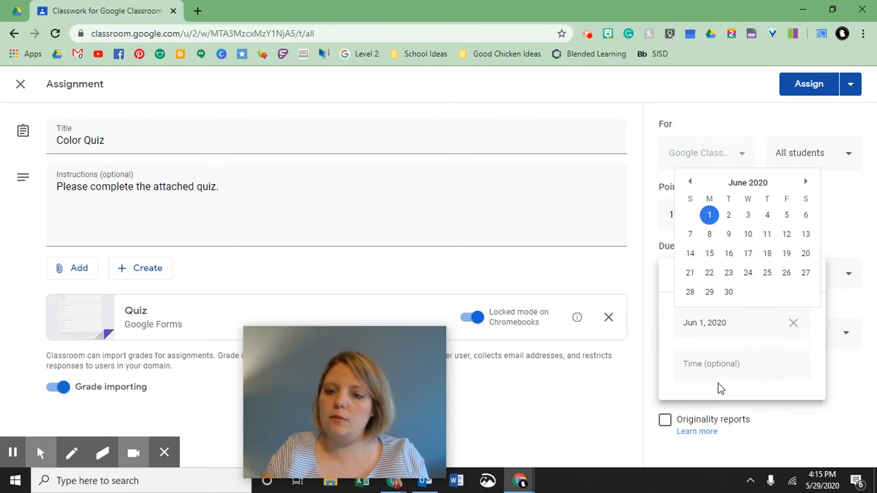
click(706, 216)
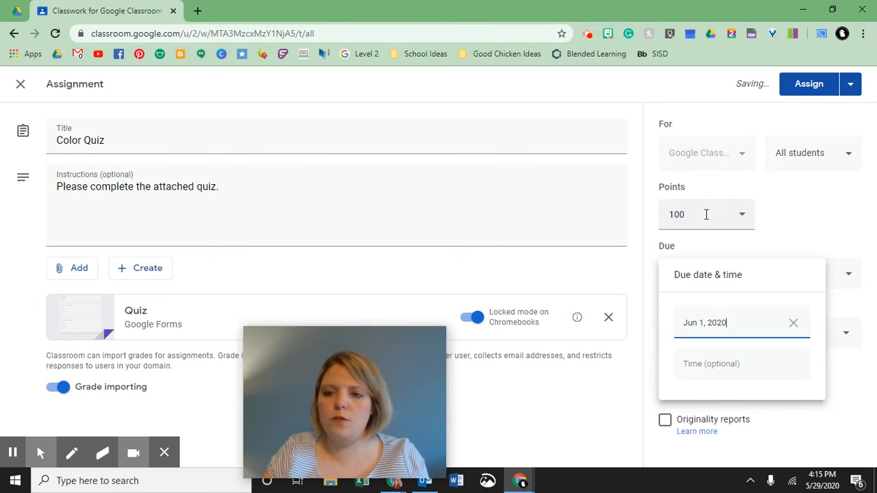
click(850, 368)
click(687, 340)
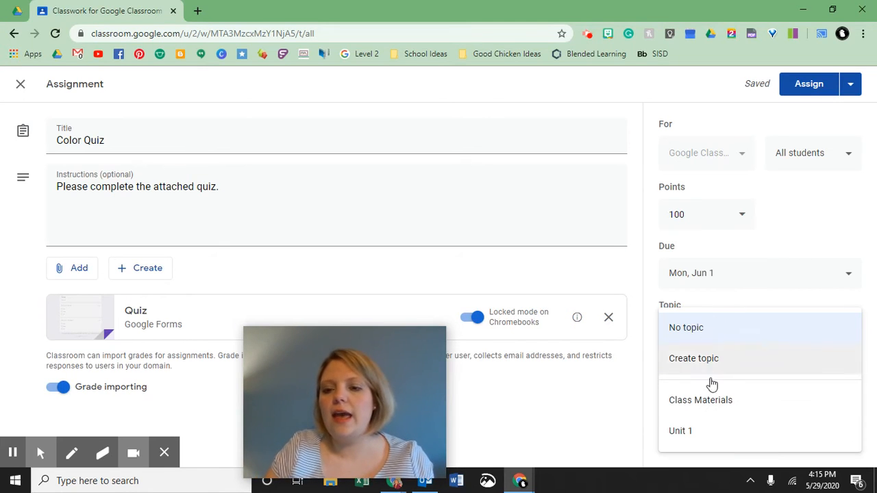
click(685, 437)
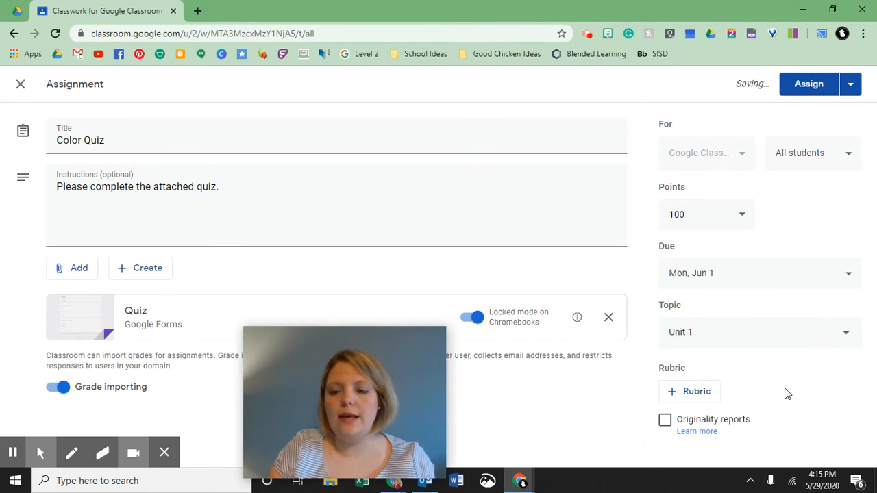
click(801, 85)
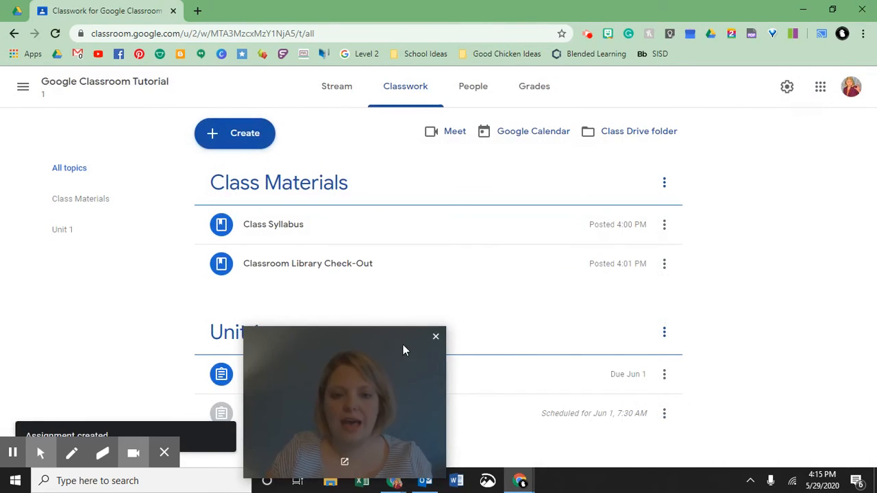
drag(304, 361, 760, 349)
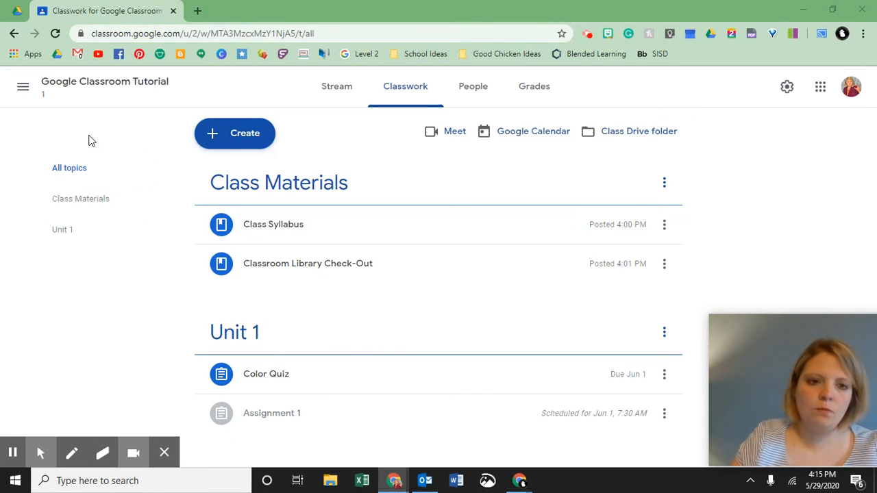
- Create a new class material titled "Note"
click(214, 134)
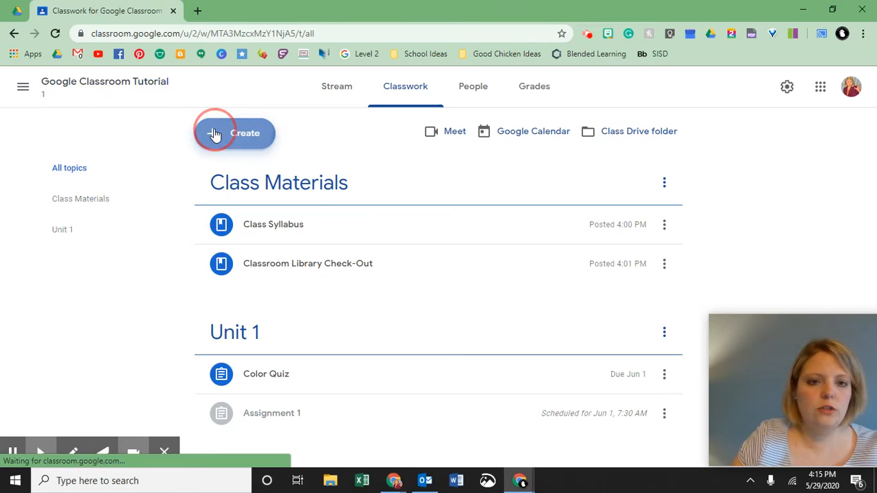
click(237, 232)
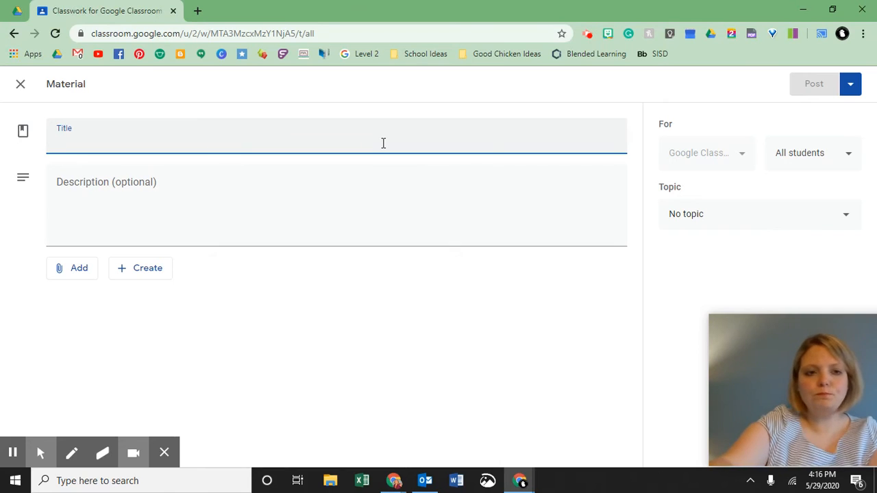
text(Mon)
key(BackSpace)
key(BackSpace)
key(BackSpace)
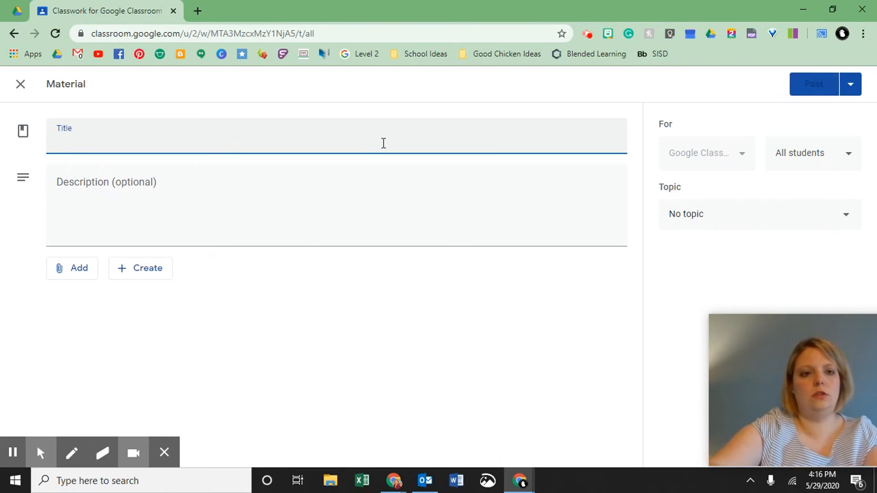
text(NOt)
text(ote)
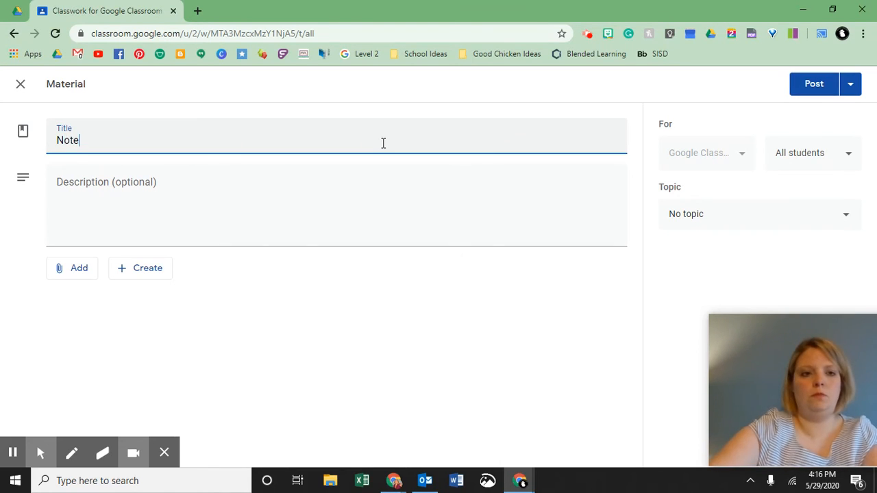
- Enter the material's description "Here are the notes from class today."
click(226, 233)
text(Here )
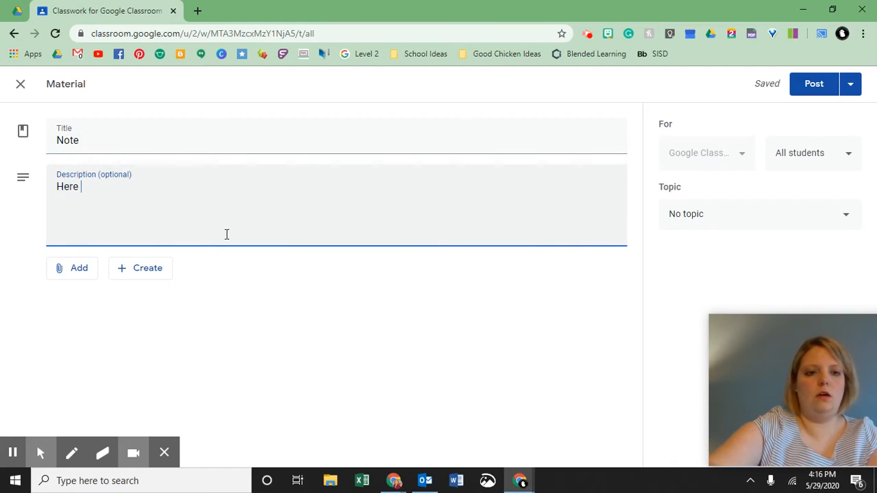
text(are the notes f)
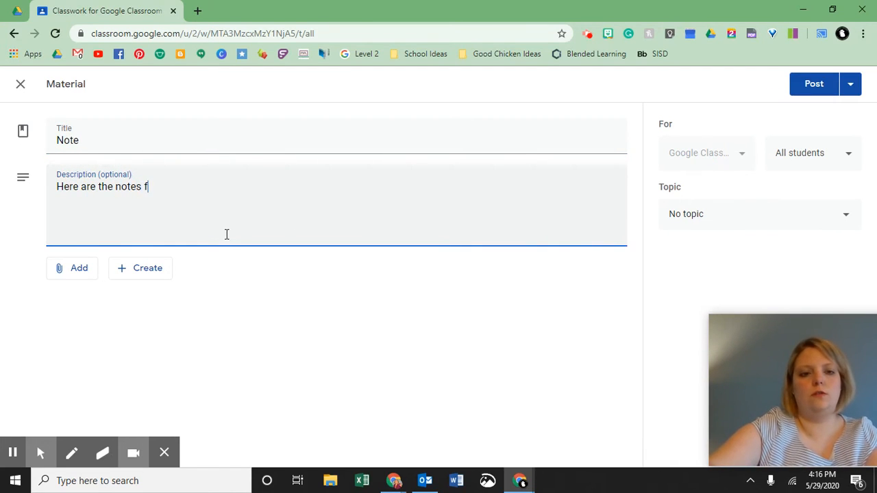
text(rom class today.)
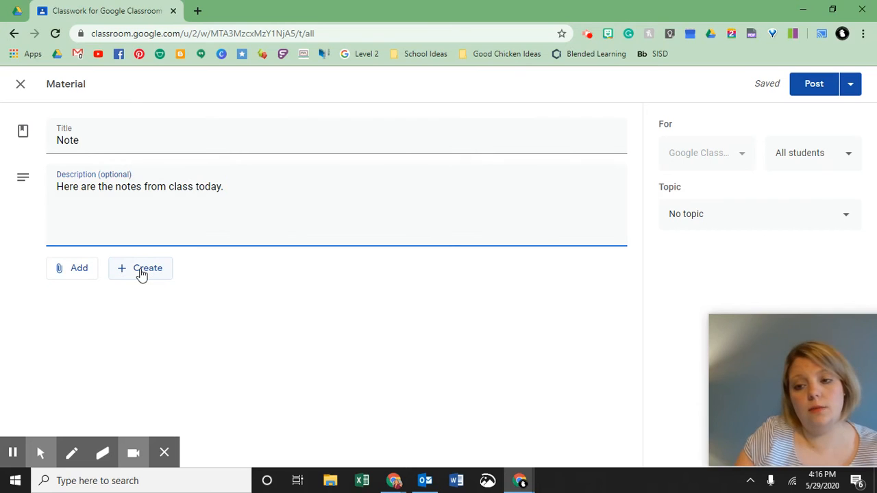
- Attach the Notes Google Slides file from the Google Classroom Tutorial folder in My Drive to the material
click(59, 272)
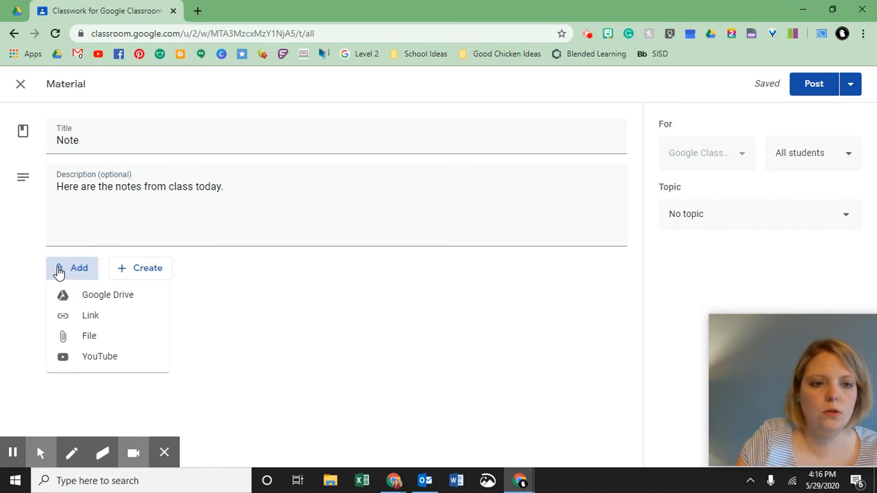
click(100, 296)
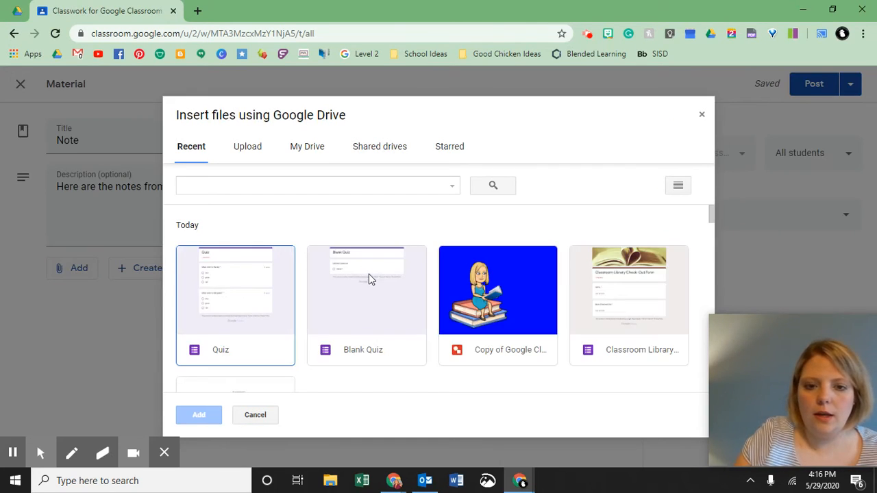
scroll(411, 293, down, 3)
scroll(412, 293, up, 3)
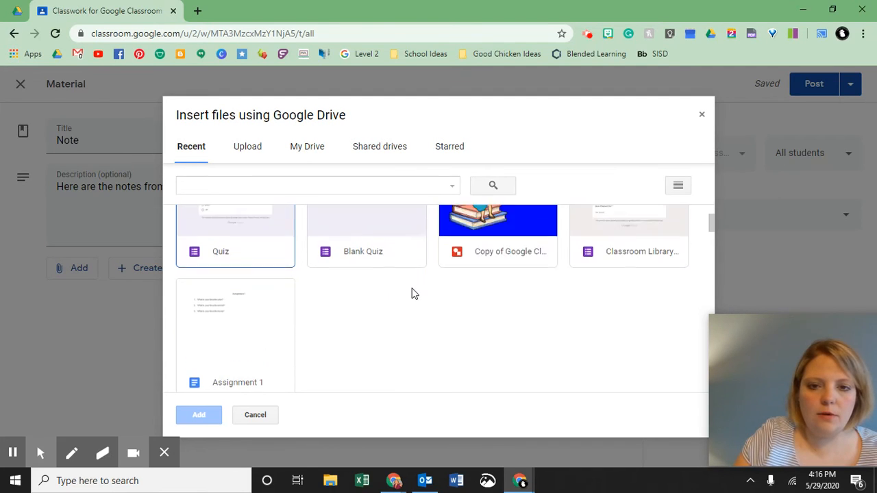
click(301, 148)
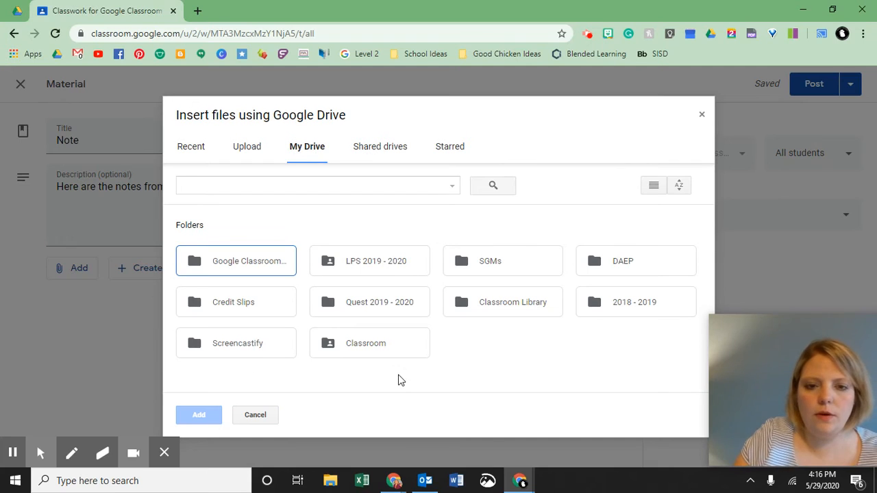
click(253, 267)
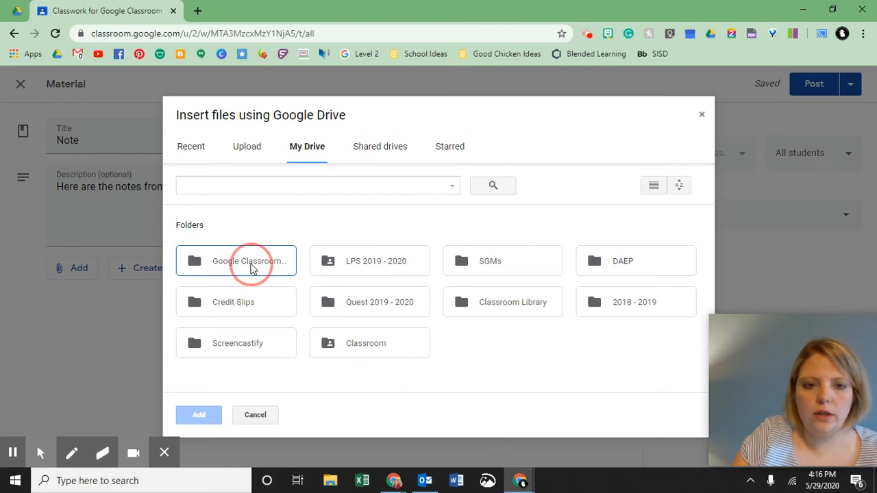
double_click(252, 267)
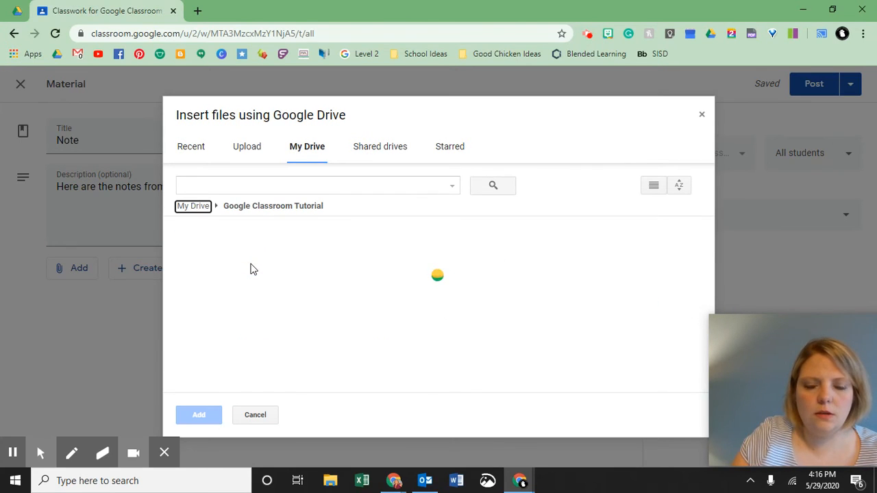
scroll(631, 263, down, 1)
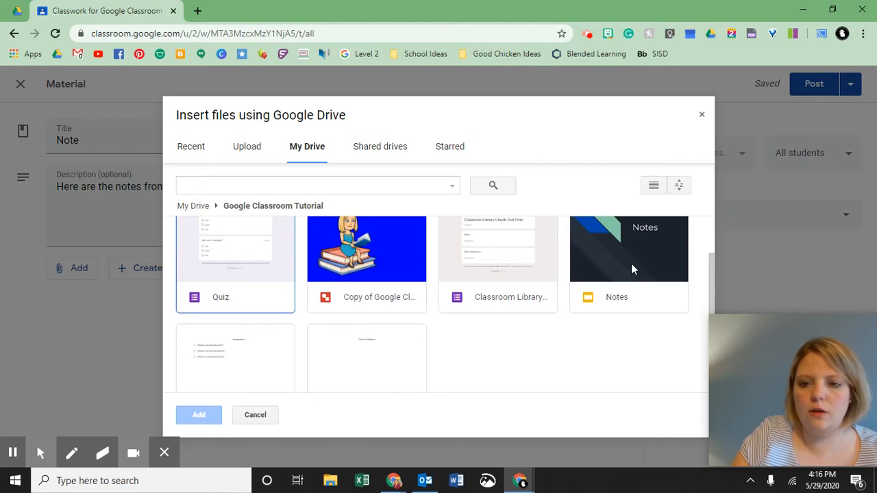
double_click(631, 262)
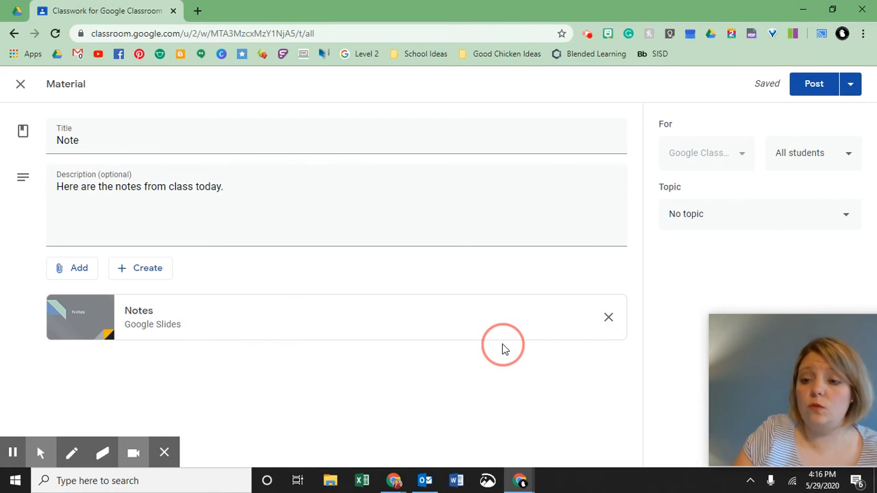
- File the Note material under the Unit 1 topic and post it
click(740, 218)
click(678, 318)
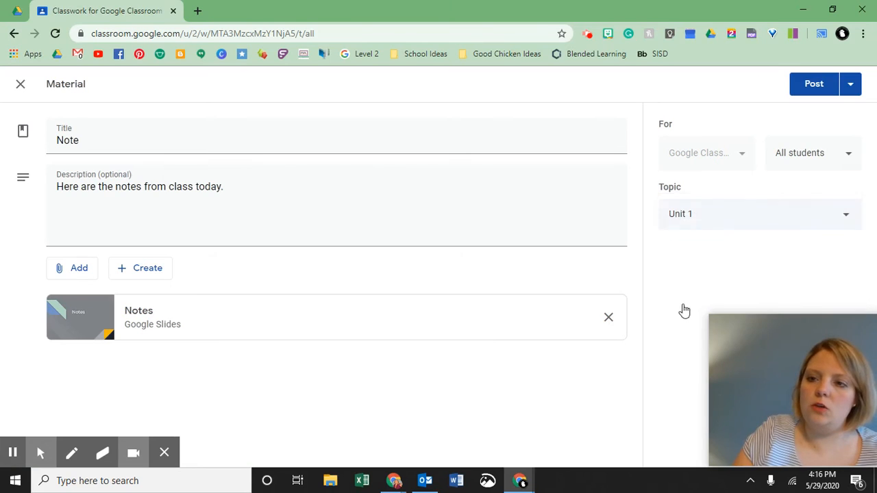
click(856, 90)
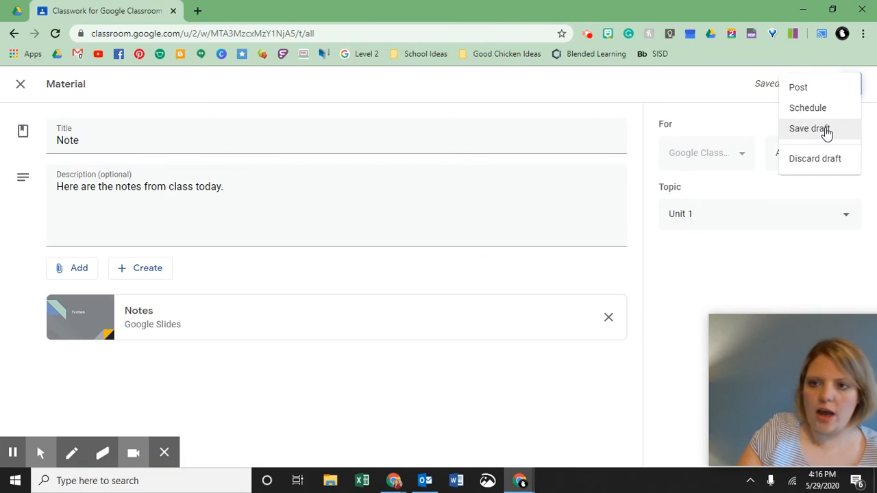
click(798, 87)
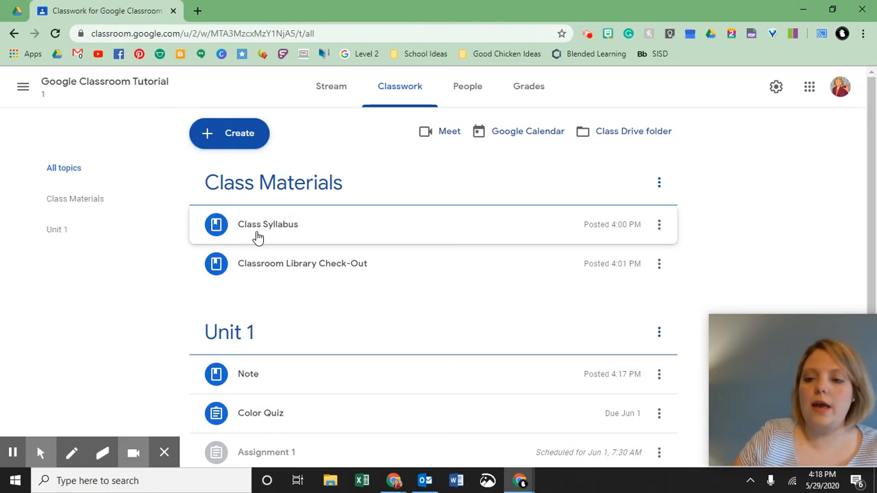
- Create a new classwork question and set its answer type to Multiple choice
scroll(247, 236, down, 1)
scroll(233, 235, up, 1)
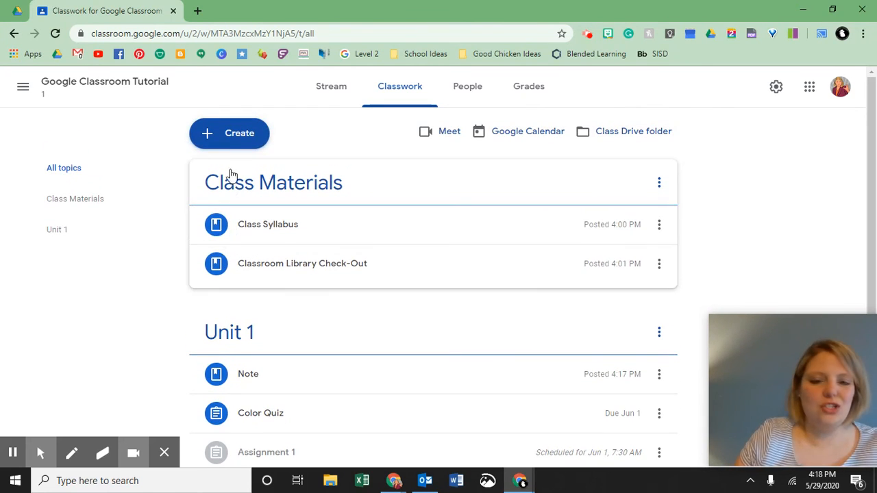
click(229, 136)
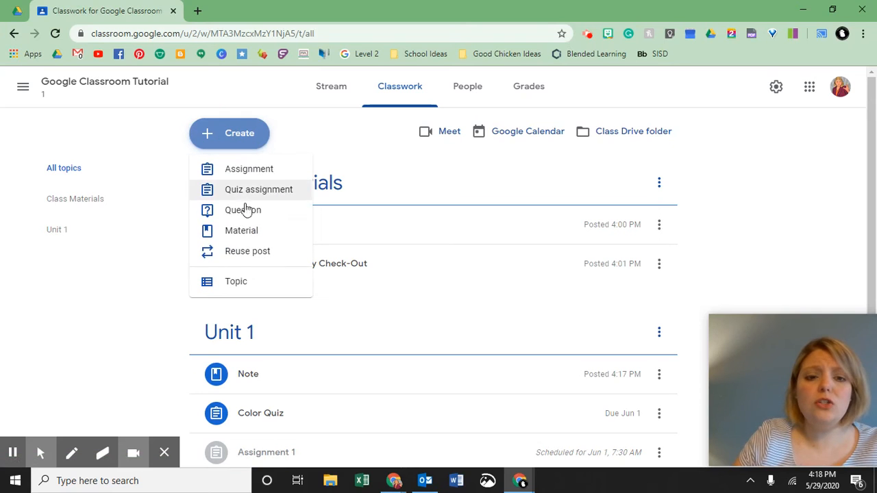
click(253, 220)
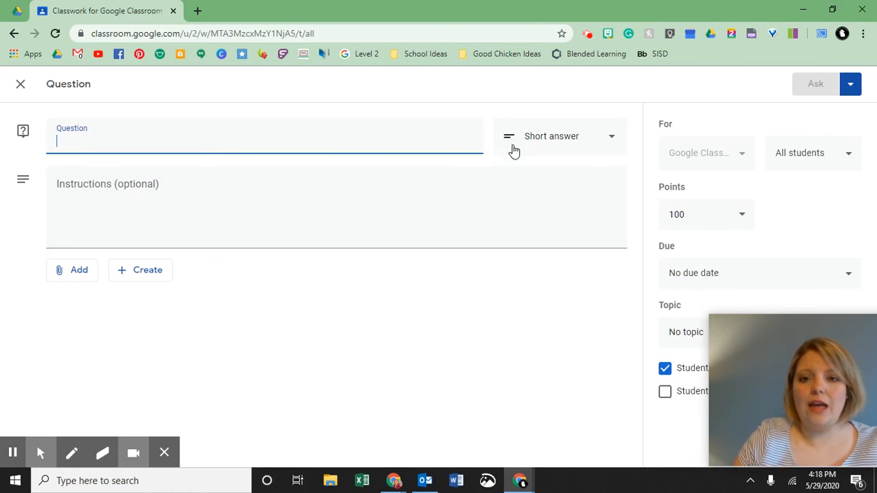
click(514, 149)
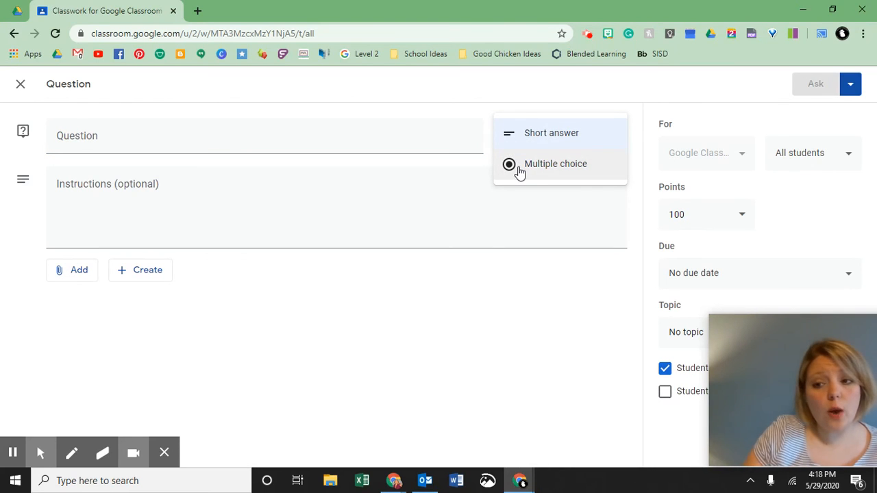
click(529, 171)
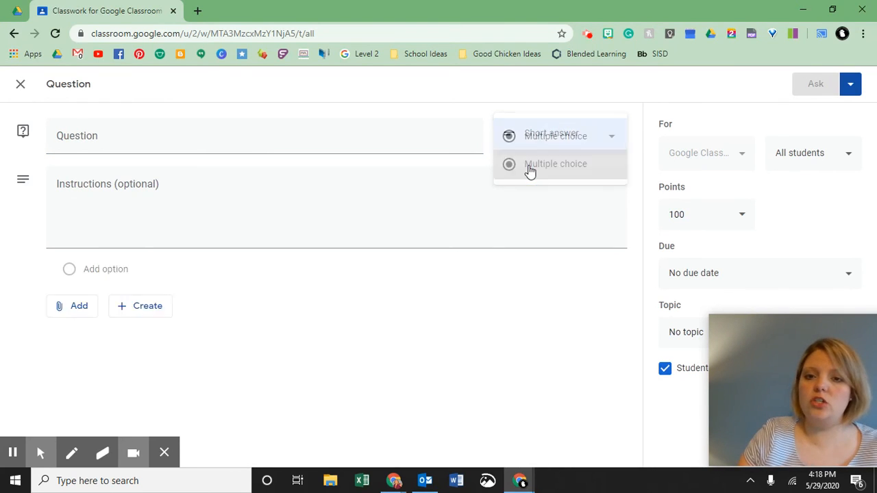
- Enter "Which animal do you prefer?" as the question text
click(261, 128)
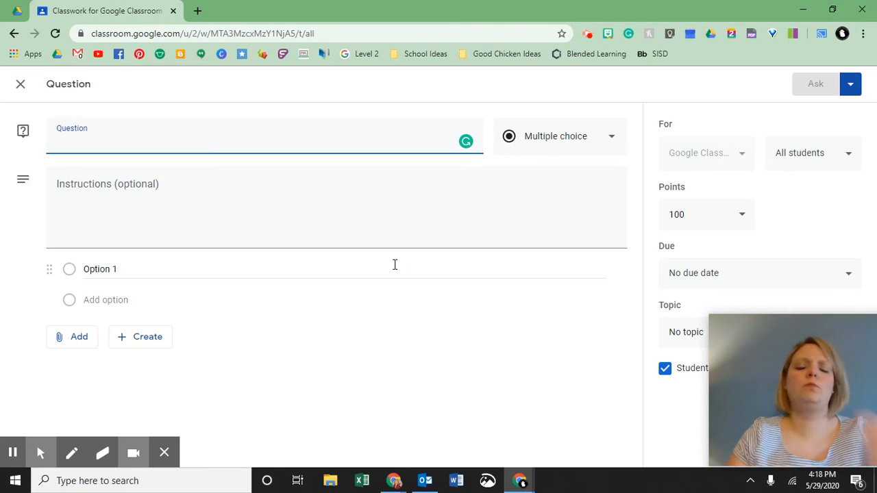
text(Which)
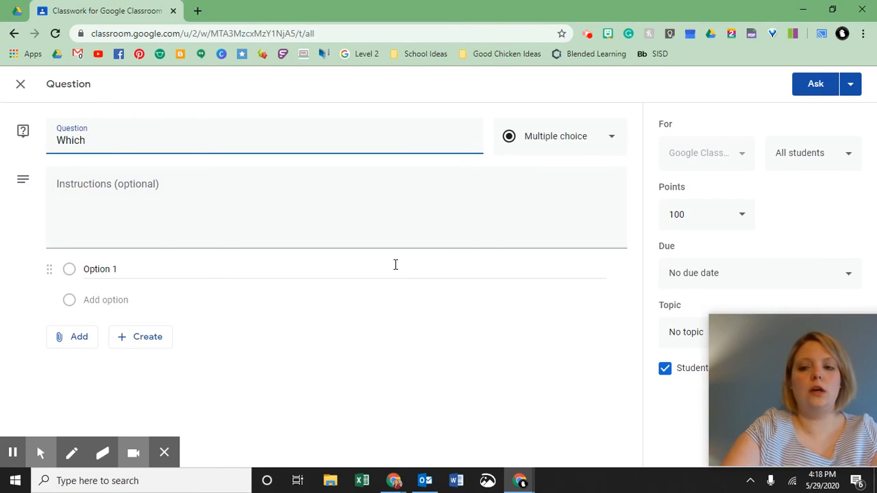
text( animal do you)
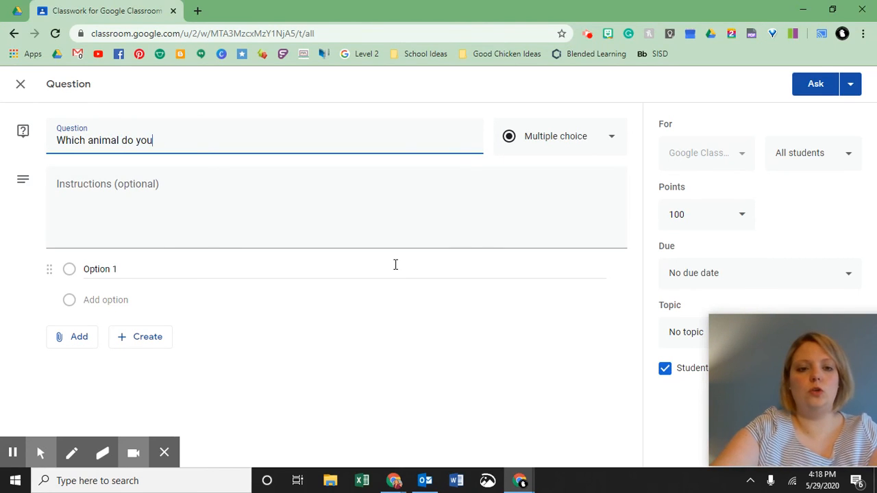
text( prefer)
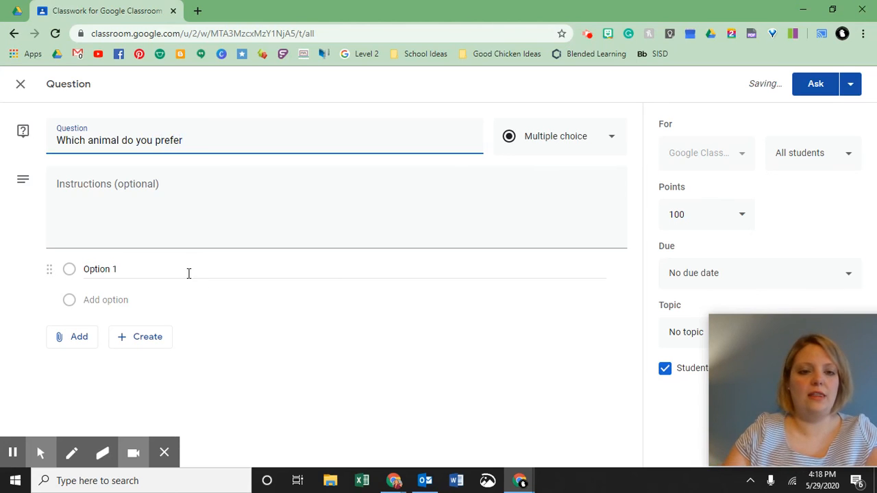
text(?)
- Give the question two answer options, "Dog" and "Cat"
click(124, 272)
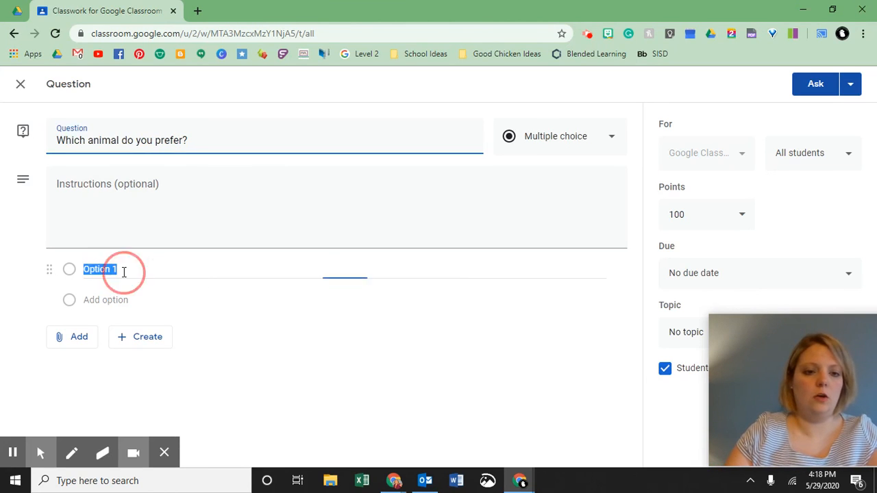
text(Dog)
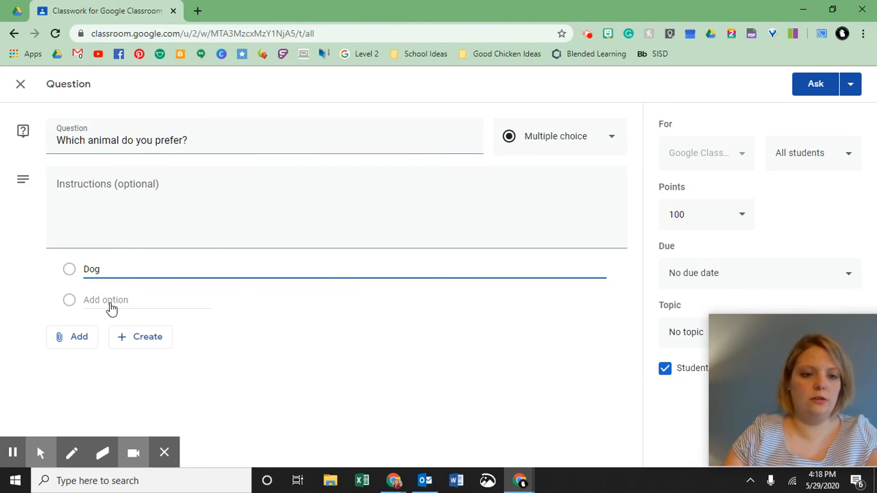
click(110, 302)
text(Cat)
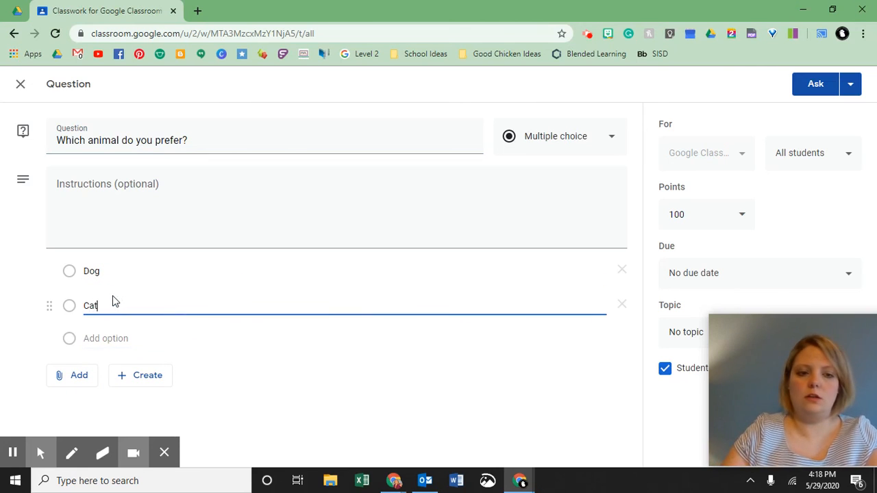
click(304, 393)
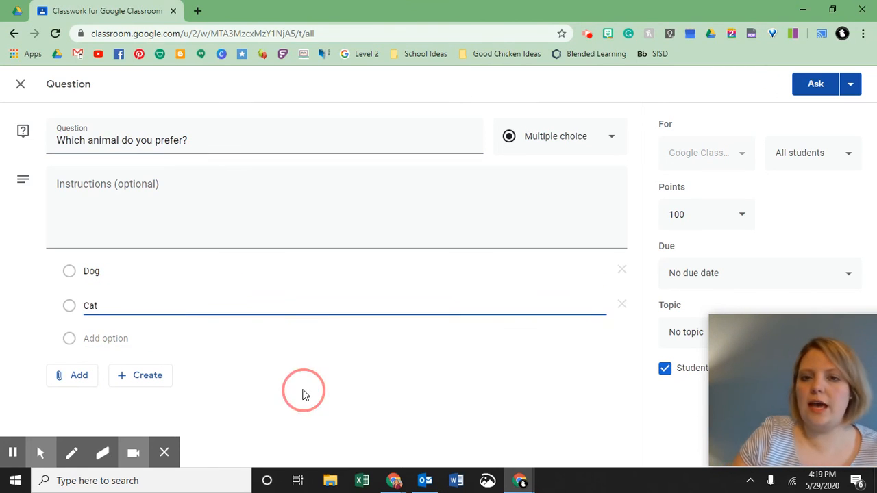
- File the animal preference question under the Unit 1 topic
click(682, 282)
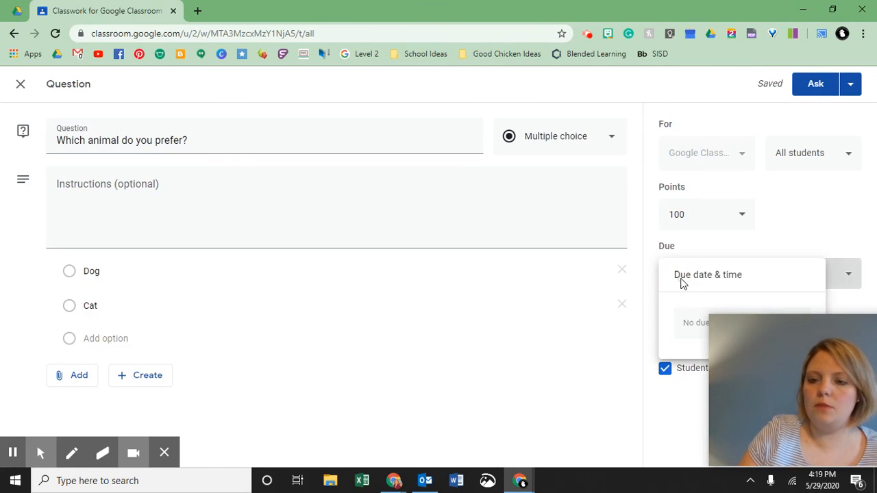
click(802, 247)
drag(817, 335, 530, 315)
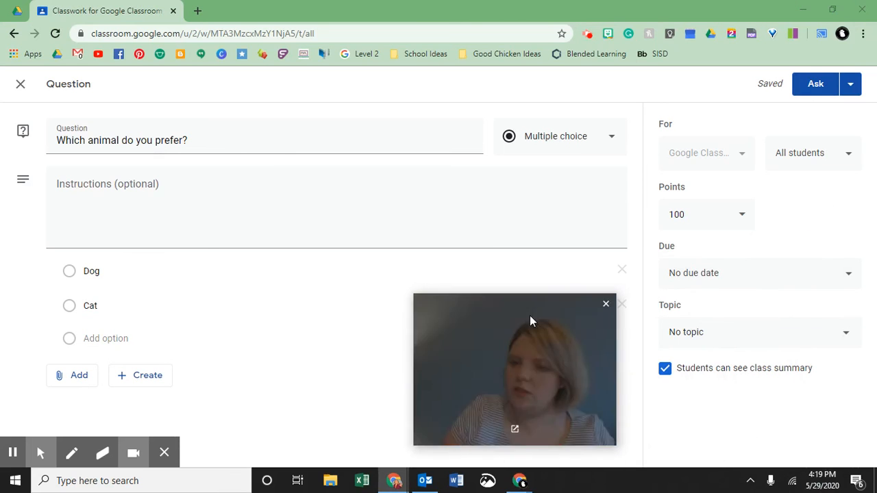
click(724, 333)
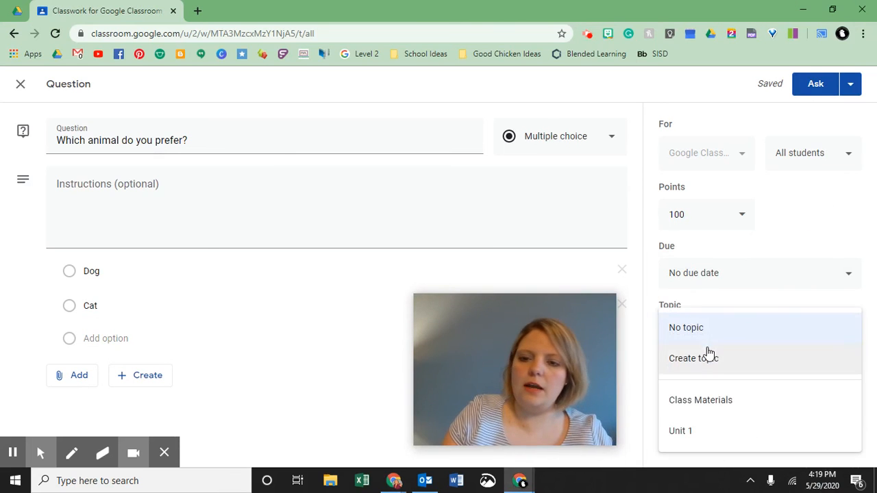
click(698, 432)
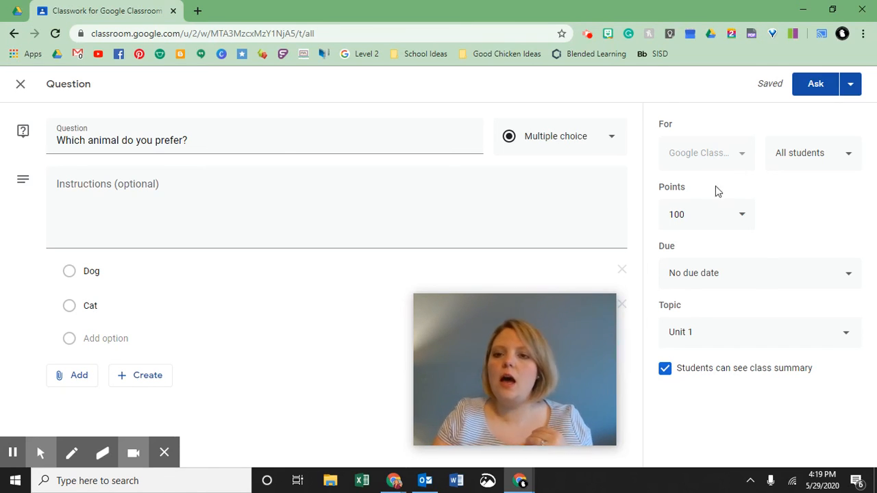
- Make the question ungraded and ask it to all students
click(699, 217)
click(690, 255)
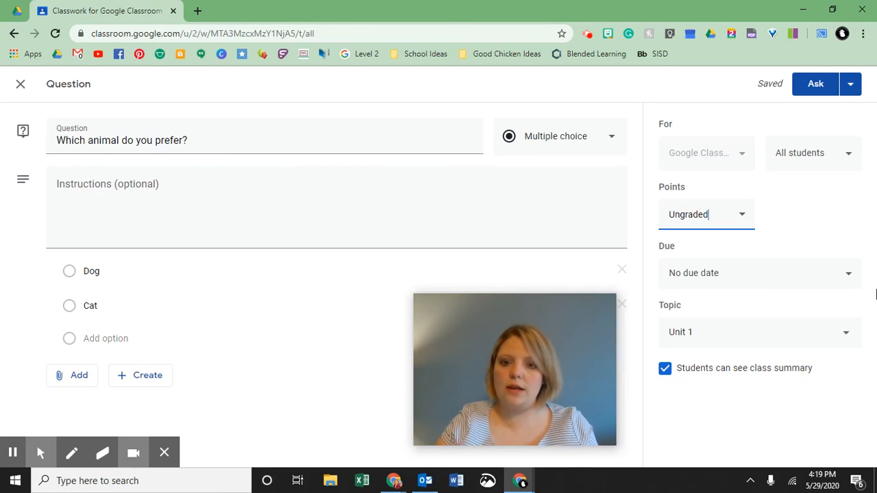
click(811, 89)
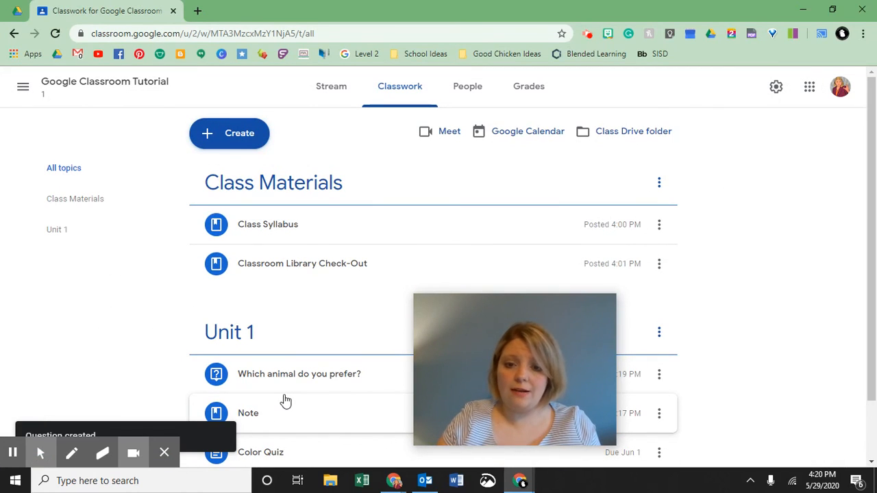
drag(505, 342, 738, 354)
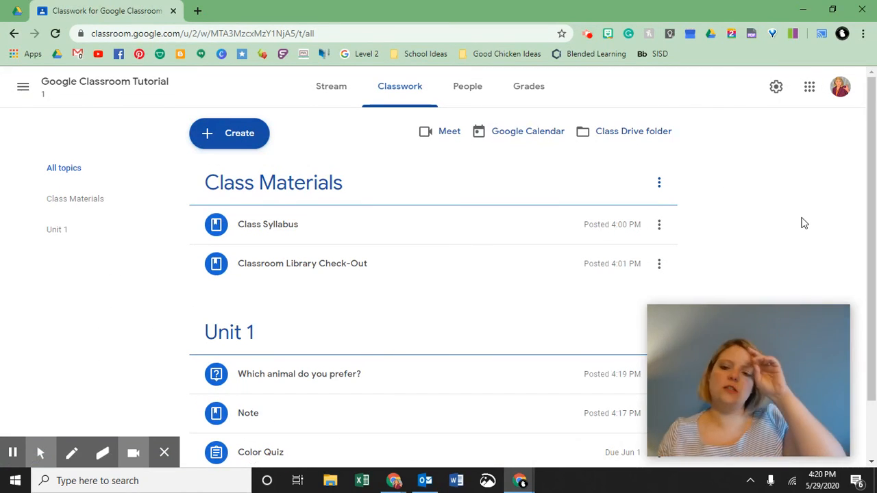